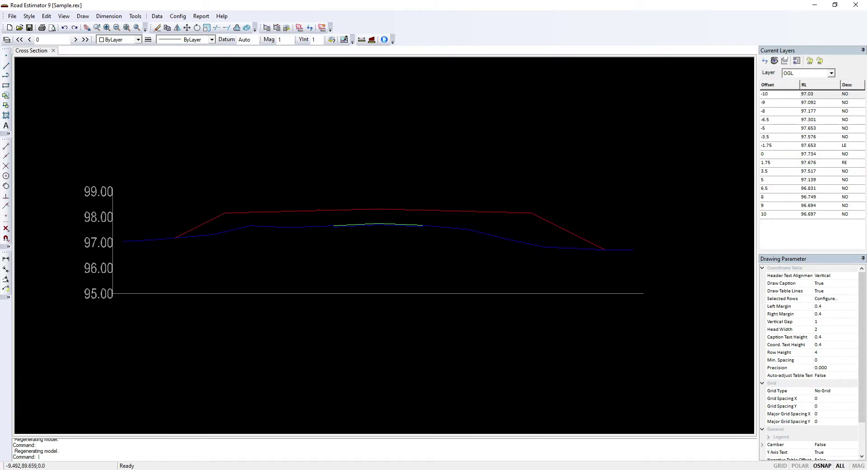
Bring up the sticky note and read the pavement layer names and abbreviations from BC down to SG.
left_click(122, 429)
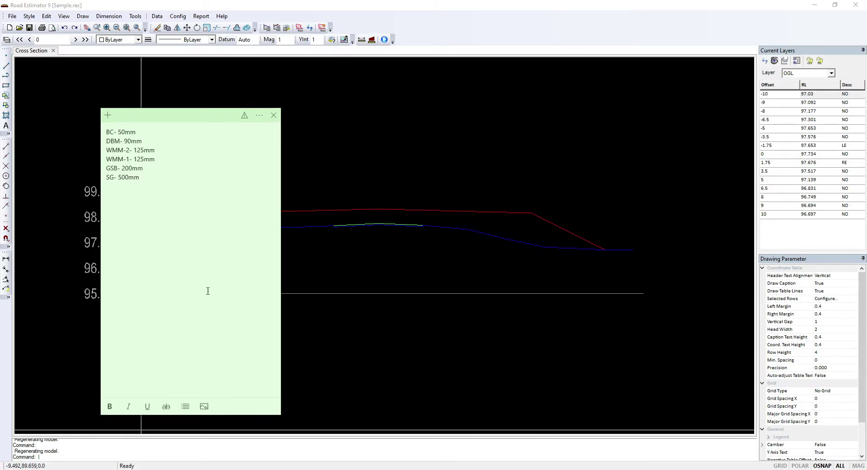
left_click(109, 132)
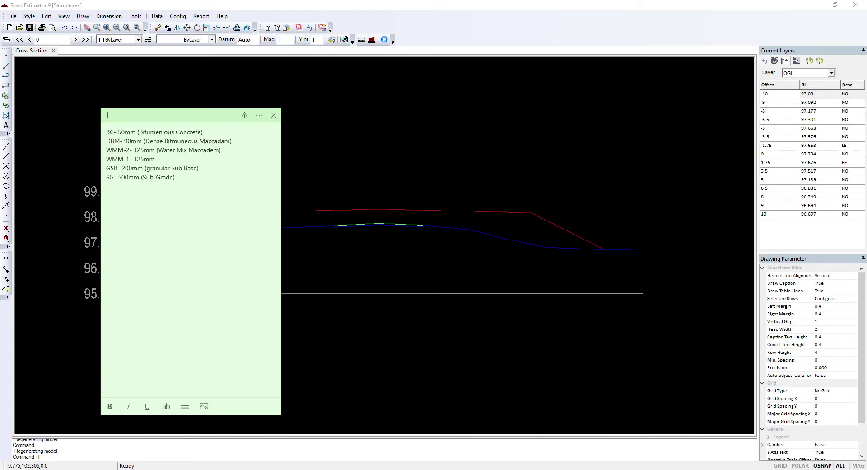
left_click(111, 141)
key("Down")
key("Down")
key("Down")
left_click(165, 170)
left_click(109, 178)
left_click(156, 179)
left_click_drag(106, 131, 179, 180)
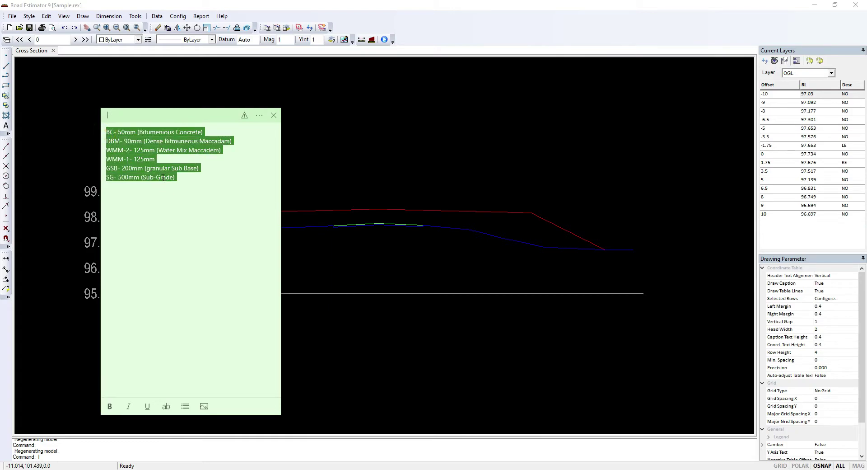
left_click(183, 180)
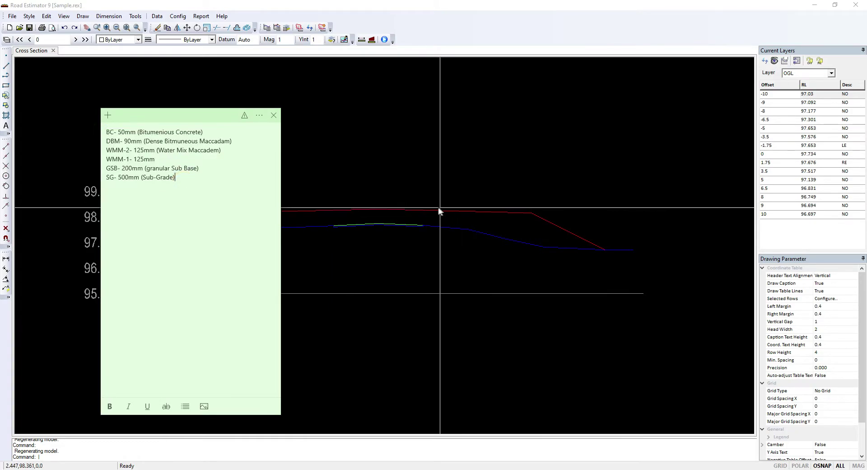
left_click(457, 6)
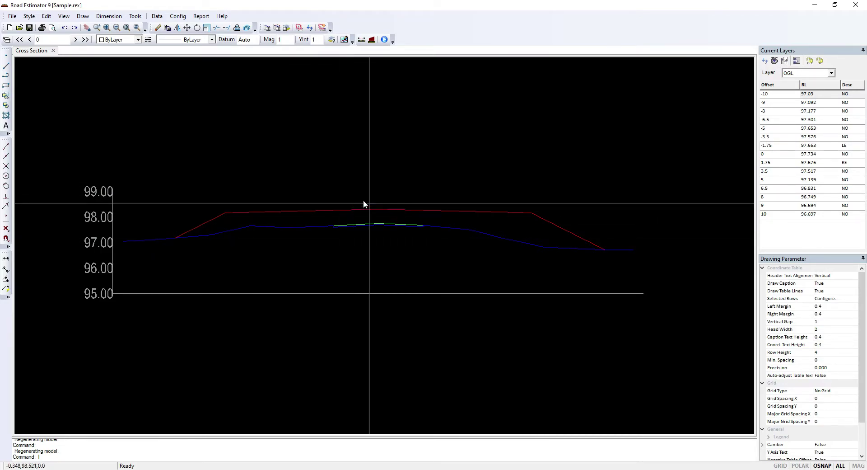
Return to the sticky note and review the thickness listed for each pavement layer.
key("alt+Tab")
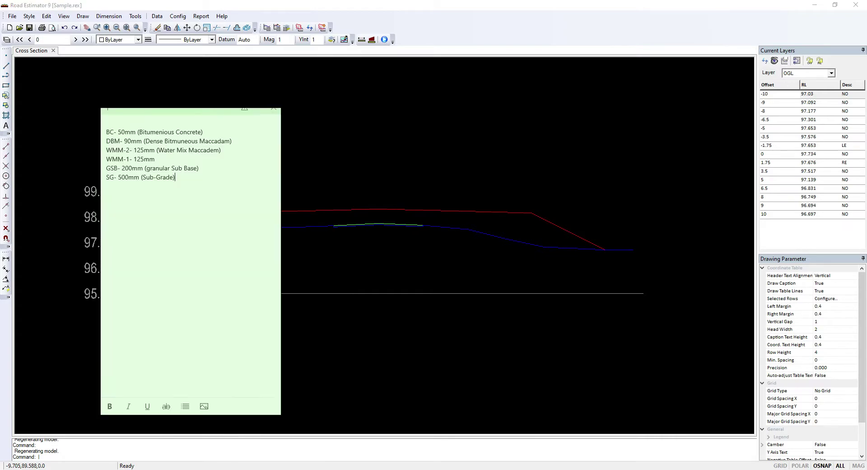
left_click_drag(108, 132, 176, 178)
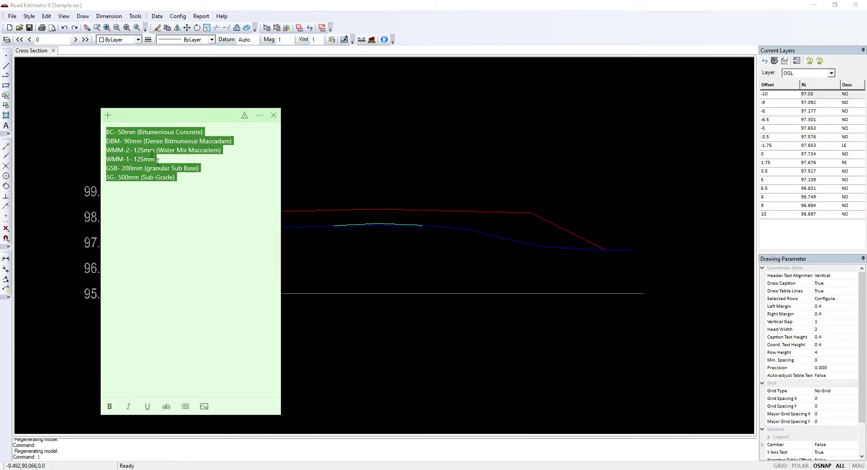
left_click(120, 132)
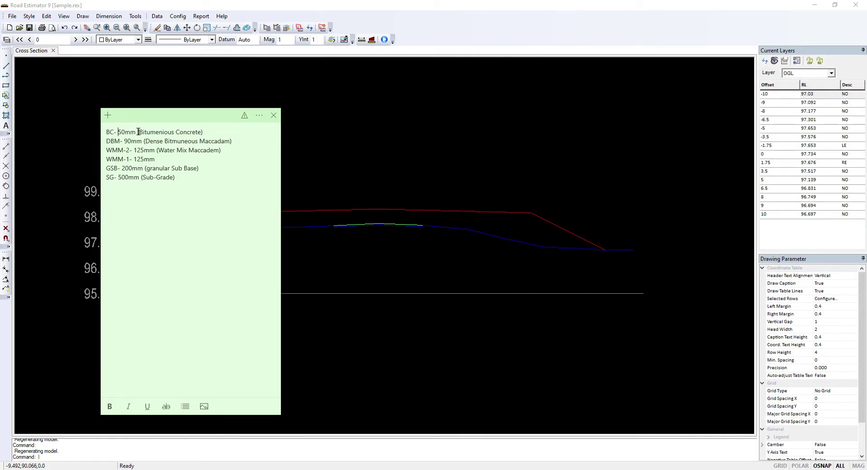
double_click(136, 131)
left_click_drag(125, 141, 142, 142)
left_click(138, 160)
left_click(118, 169)
key("Down")
key("Left")
key("Left")
key("End")
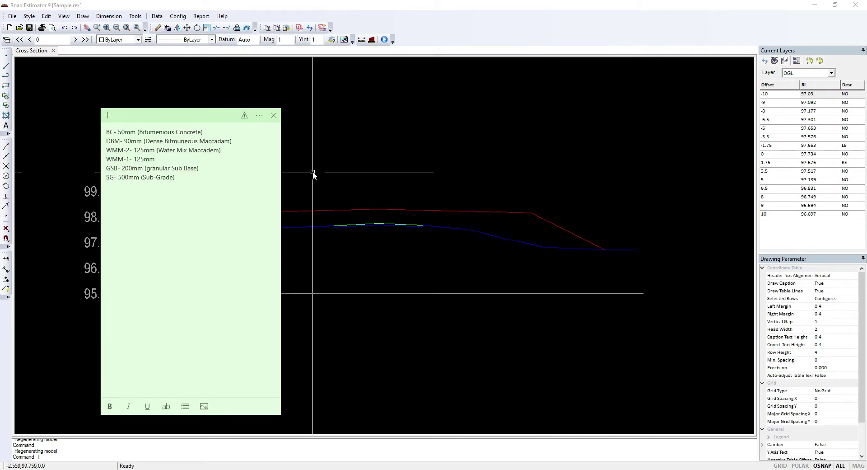
left_click_drag(106, 132, 184, 176)
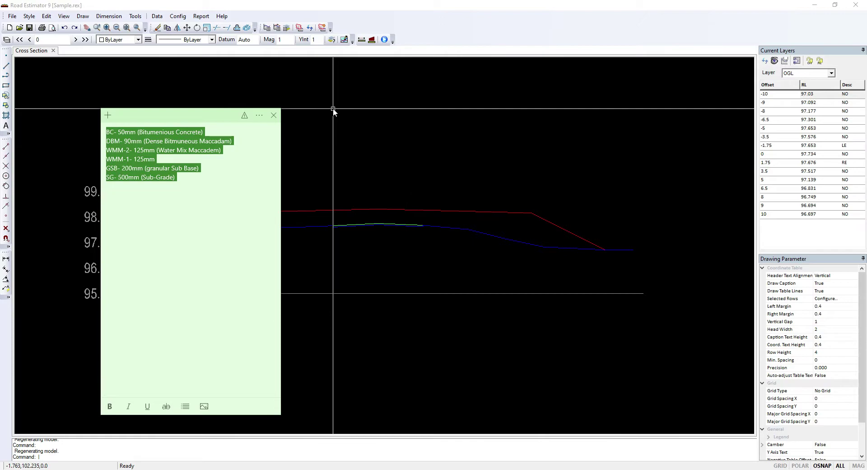
left_click(430, 5)
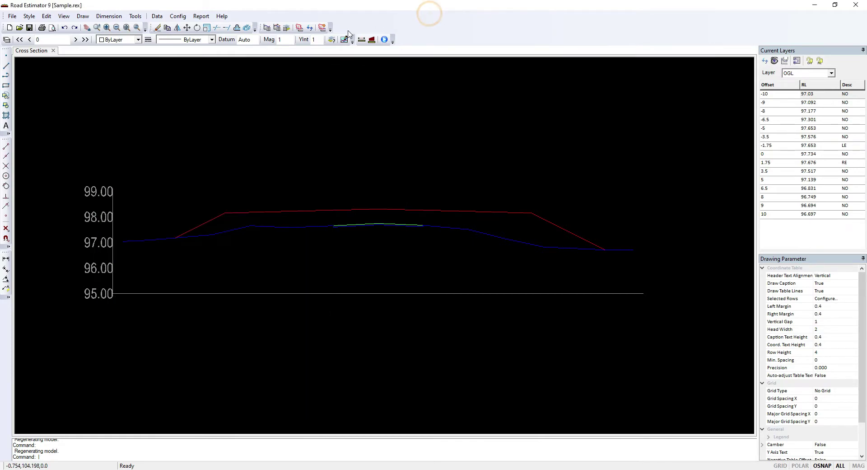
Open the Design Layers data table for the Main Carriageway template.
left_click(162, 18)
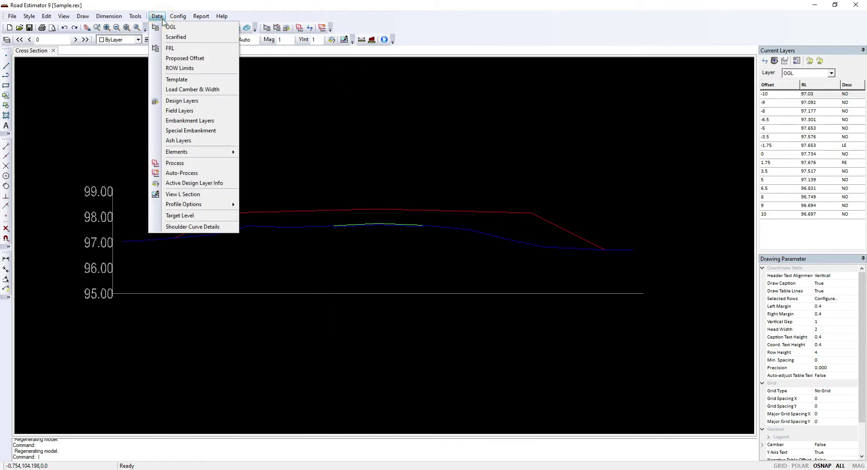
left_click(175, 101)
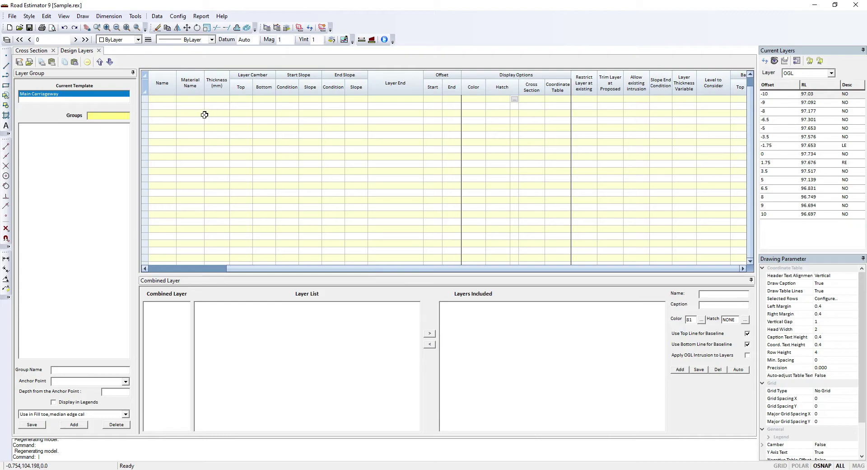
left_click(161, 99)
left_click_drag(160, 101, 679, 217)
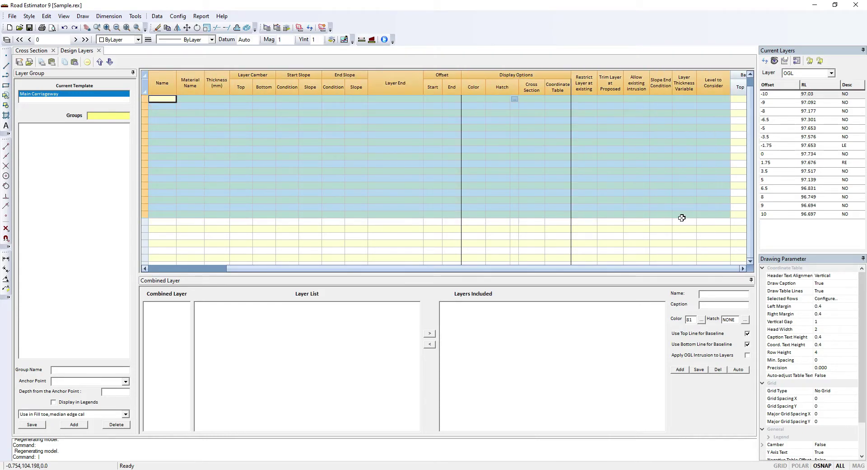
left_click(156, 98)
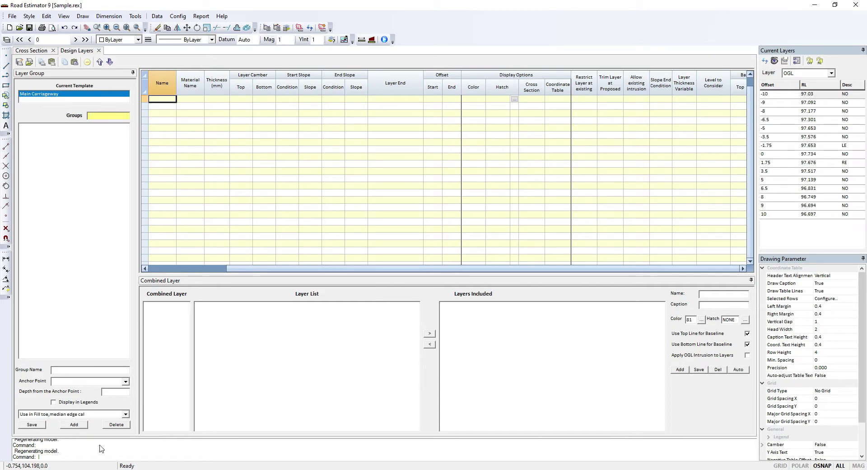
Start a new layer group named LHS and set its anchor point to Center to Left.
left_click(74, 425)
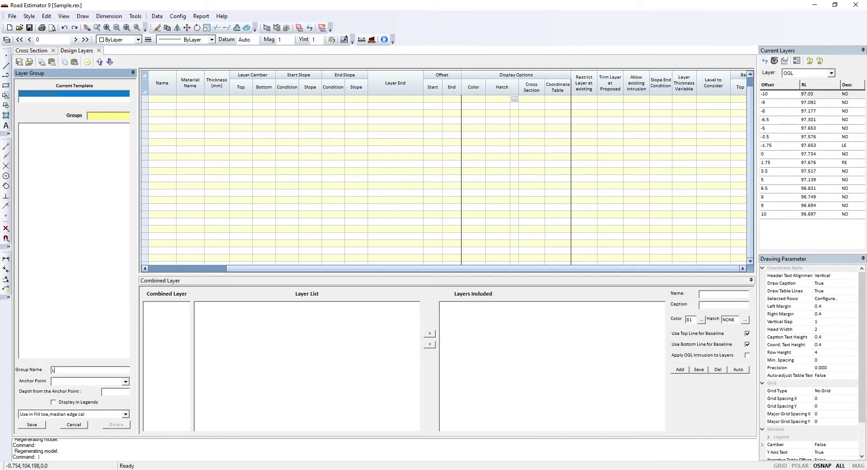
type("LHS")
left_click(125, 382)
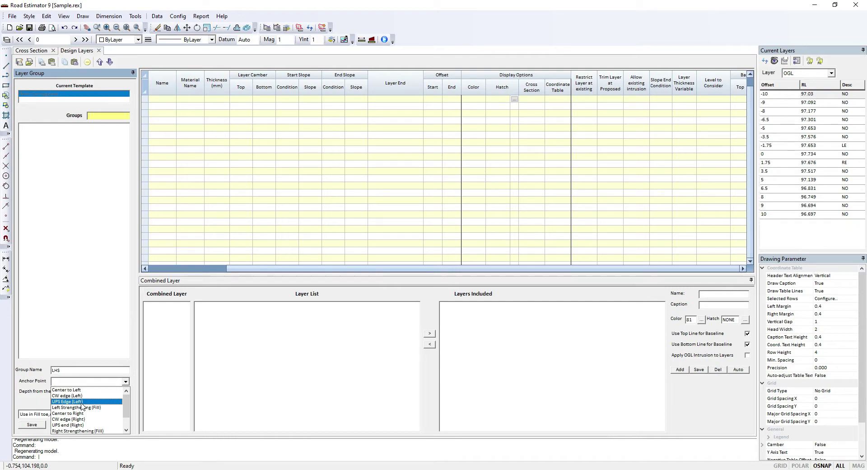
key("Up")
key("Up")
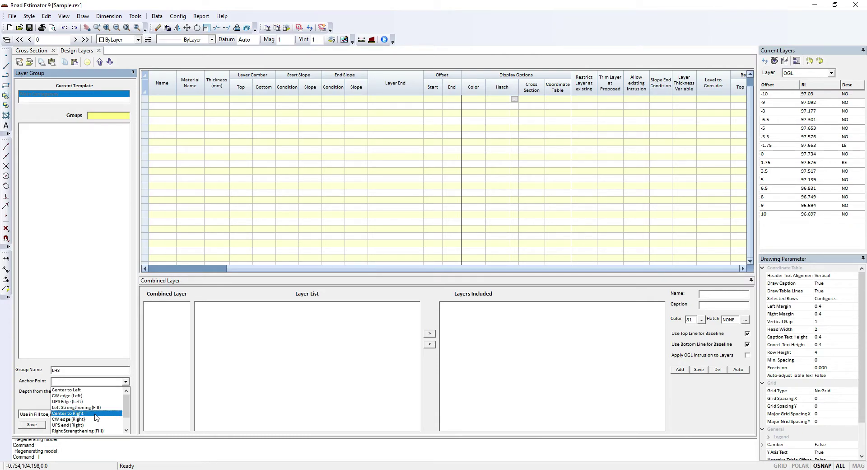
left_click(126, 430)
left_click(127, 431)
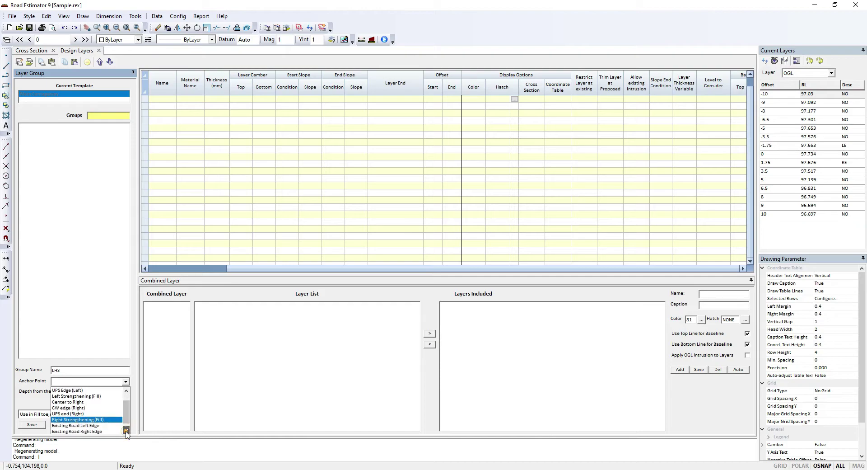
scroll(69, 393, "up", 1)
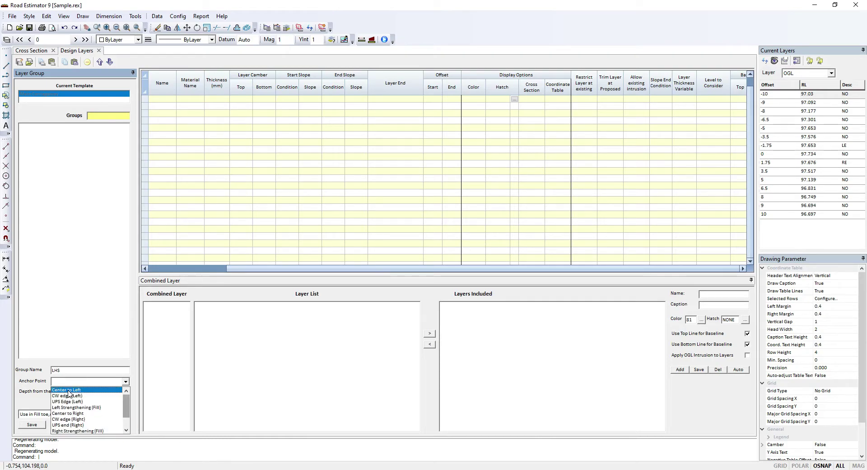
left_click(67, 390)
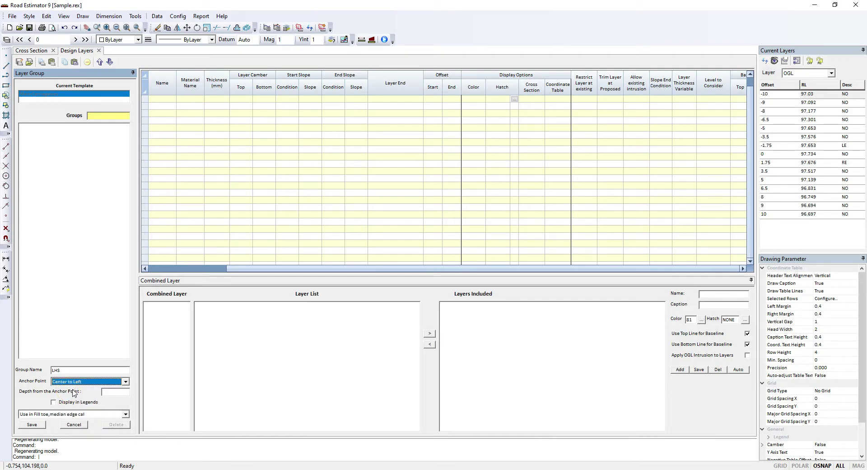
Give the LHS group depth 0.0 from the anchor point, legend display and "Use in Fill toe,median edge cal", and save it.
left_click(111, 392)
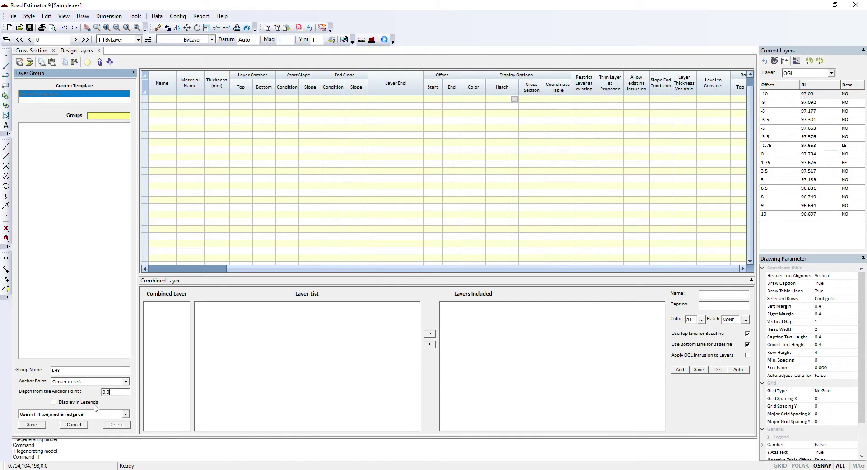
left_click(53, 403)
left_click(126, 414)
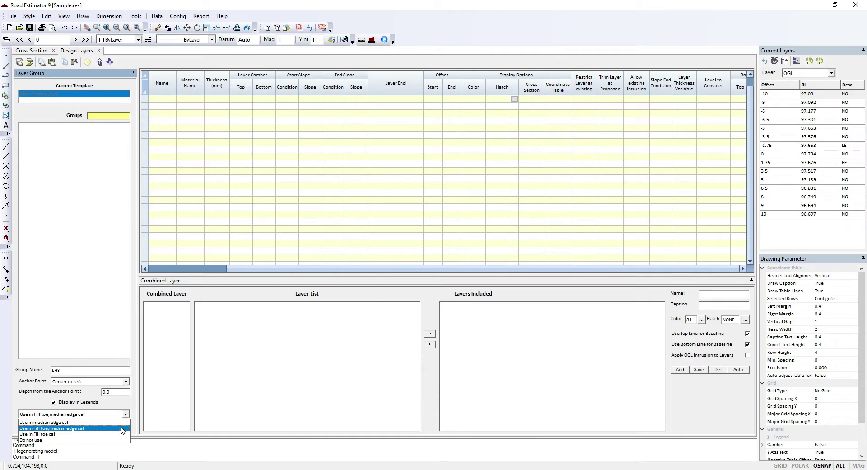
left_click(122, 428)
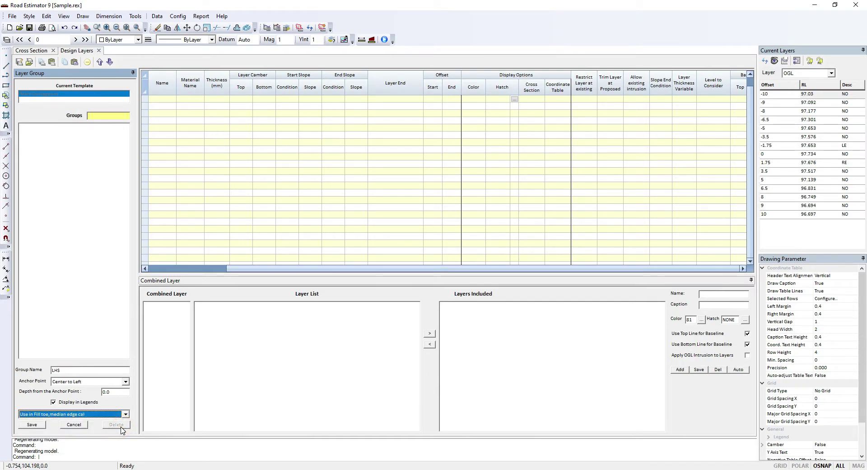
left_click(33, 425)
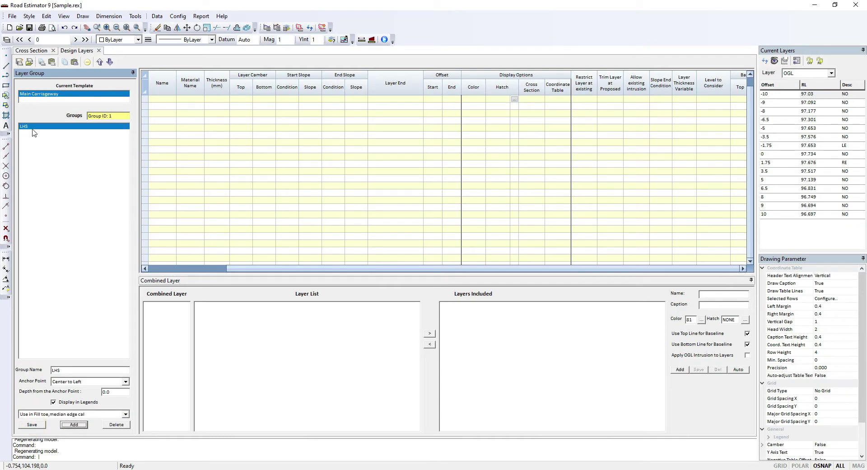
Check the first layer in the sticky note and enter BC as the first layer name in the LHS group.
left_click(115, 129)
left_click(167, 99)
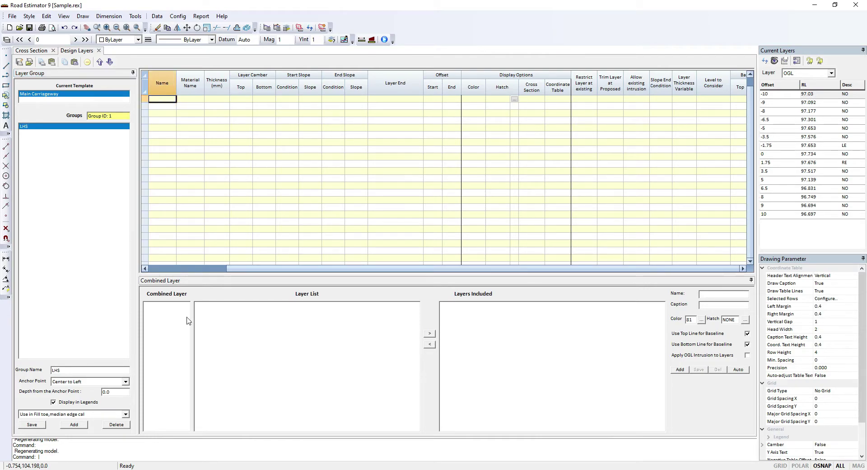
key("alt+Tab")
left_click(127, 132)
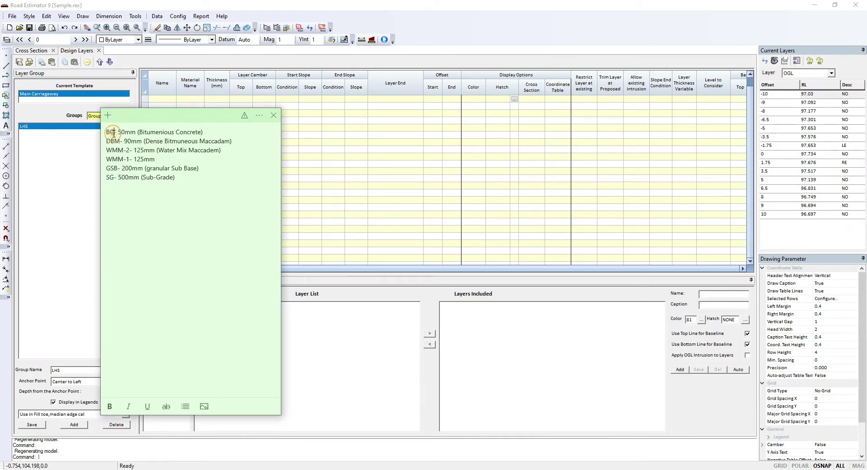
left_click_drag(106, 131, 137, 132)
left_click(329, 127)
left_click(162, 97)
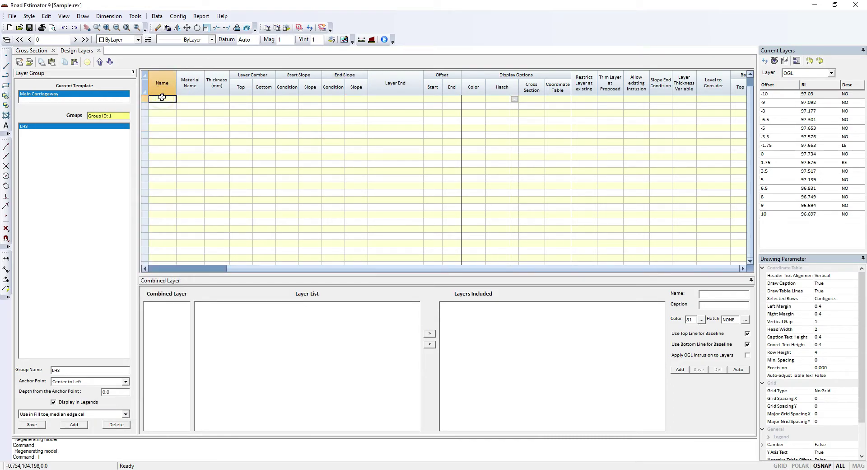
type("BC")
key("Tab")
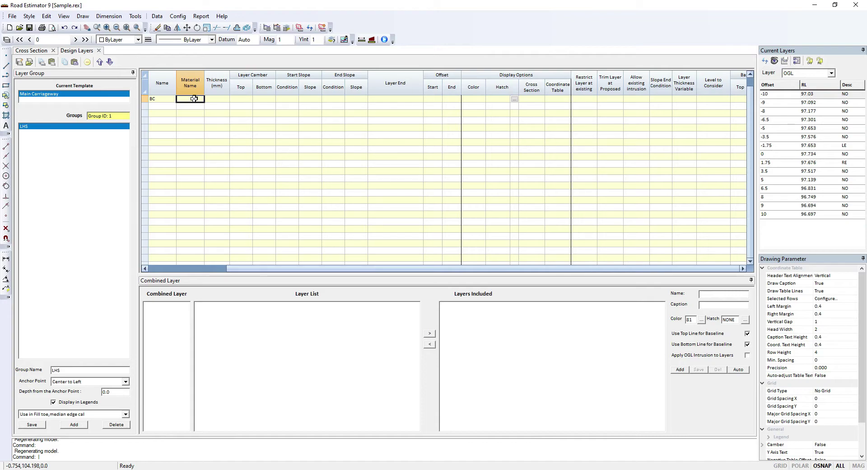
Set the BC layer's material name to BC and its thickness to 50 mm.
type("BC")
key("Tab")
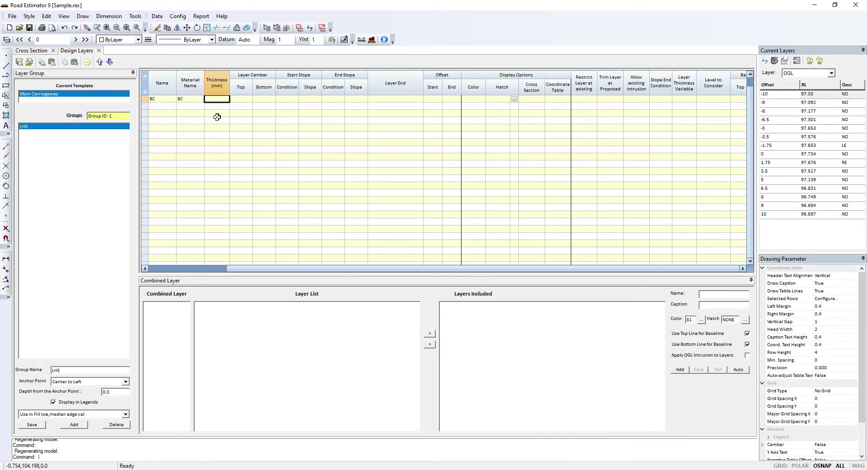
type("50")
key("Tab")
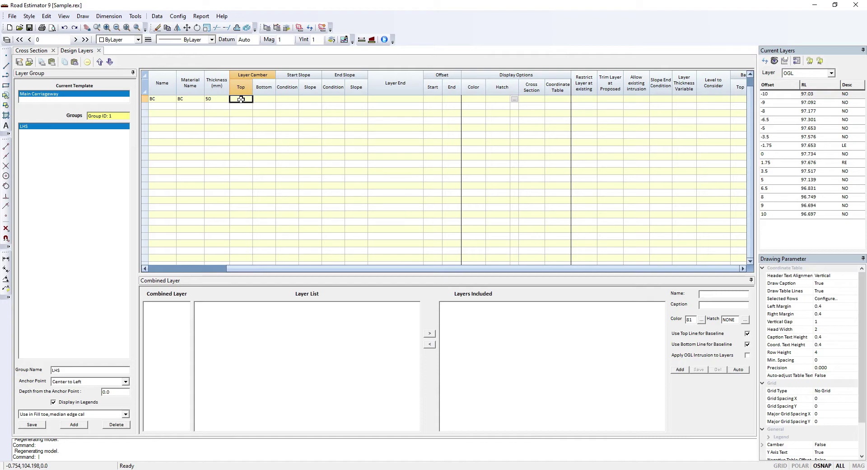
Set both the top and bottom layer camber of the BC layer to CW.
type("0")
type("W")
left_click(267, 99)
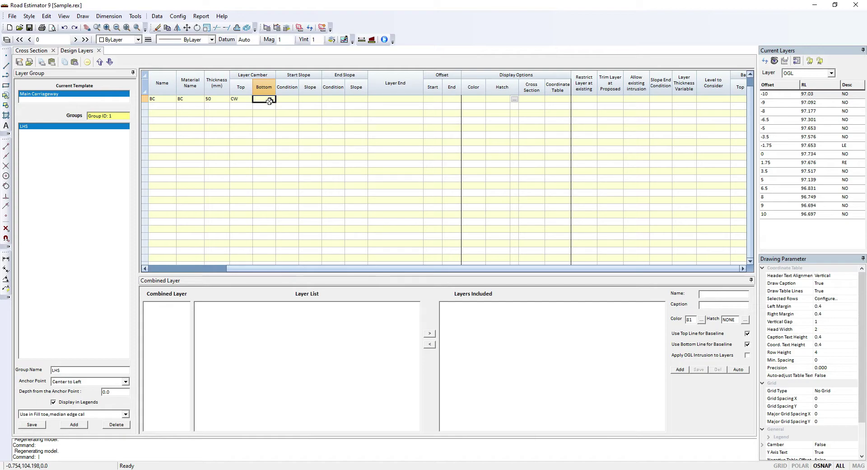
type("CW")
Set the BC layer's start slope condition to Vertical.
left_click(289, 101)
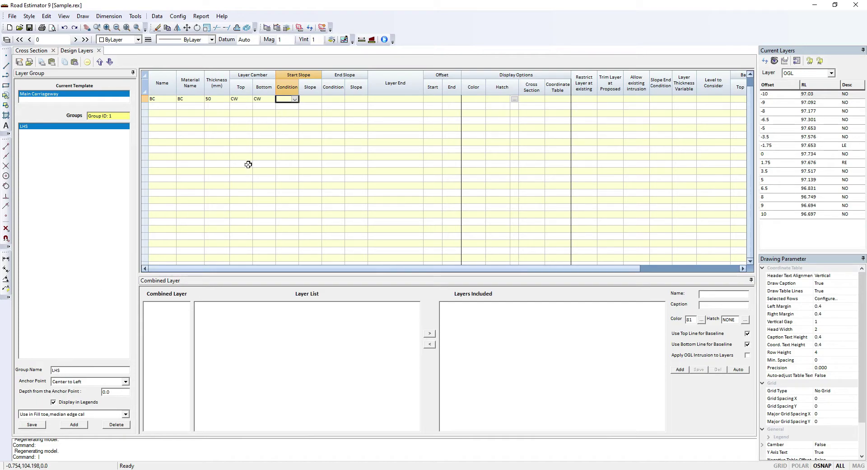
left_click(294, 98)
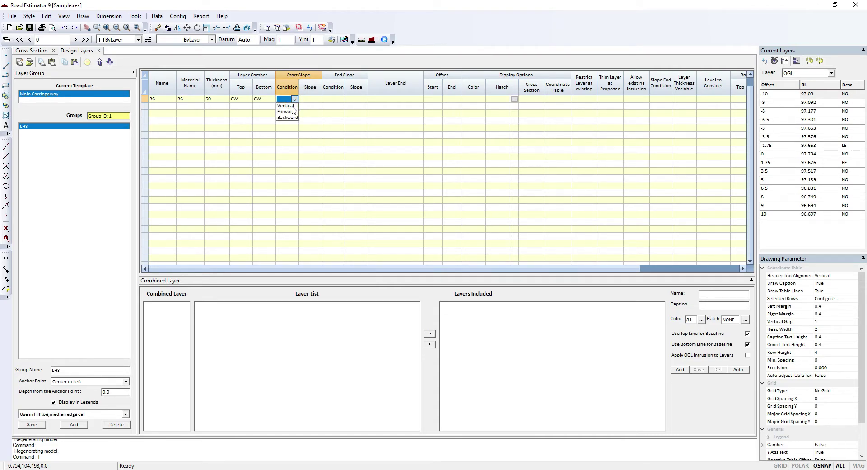
left_click(289, 106)
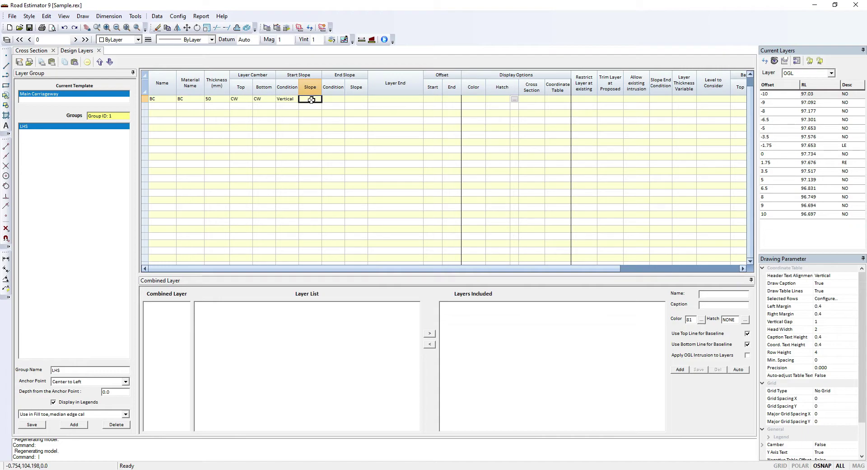
Set the BC layer's start slope to 90, and its end slope to Vertical with a value of 90.
type("90")
key("Tab")
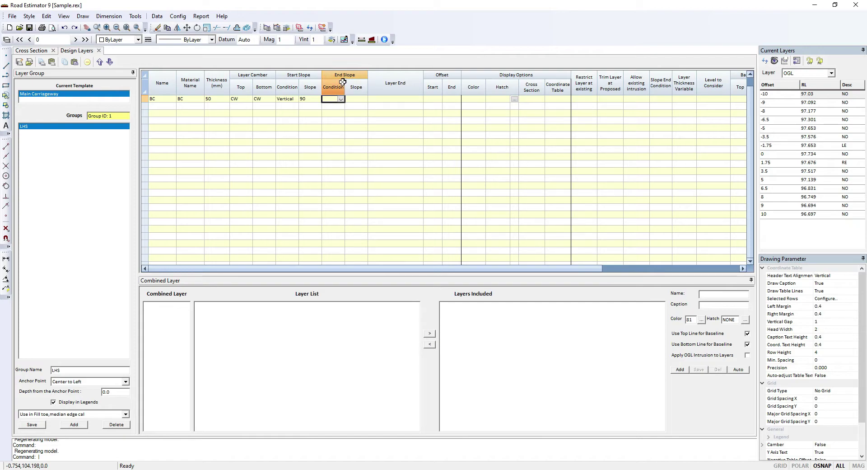
left_click(357, 100)
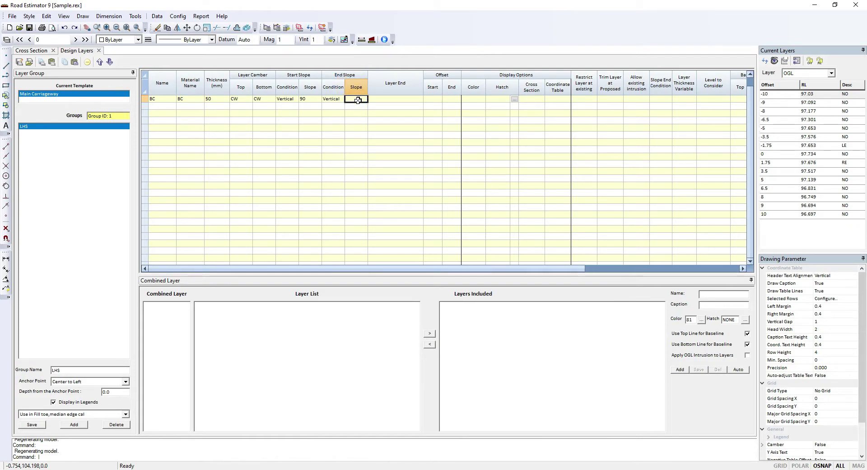
type("90")
Set the BC layer's end to CW edge (Left) with start and end offsets of 0.
left_click(391, 100)
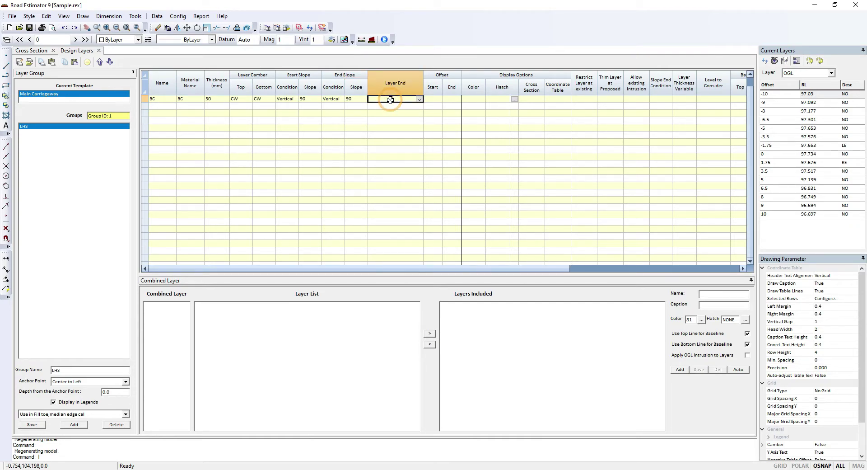
left_click(419, 99)
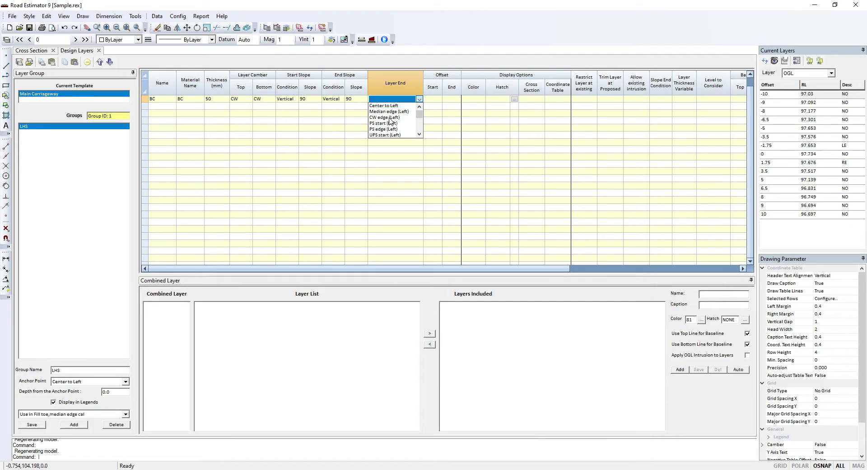
left_click(389, 118)
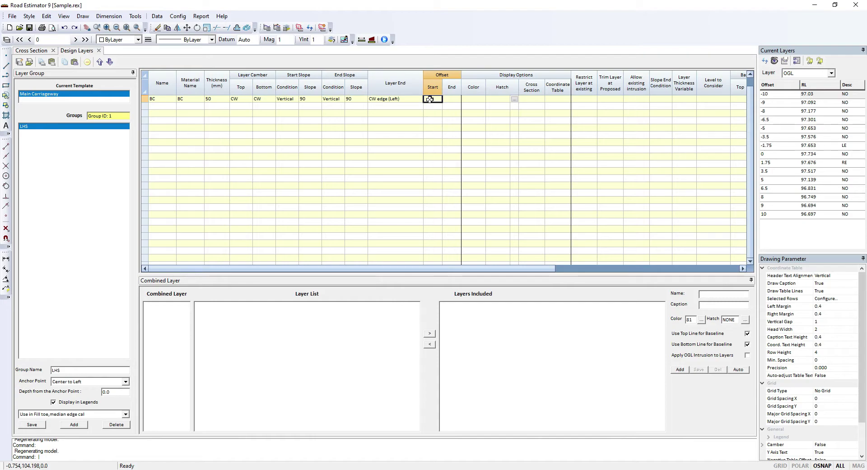
key("Tab")
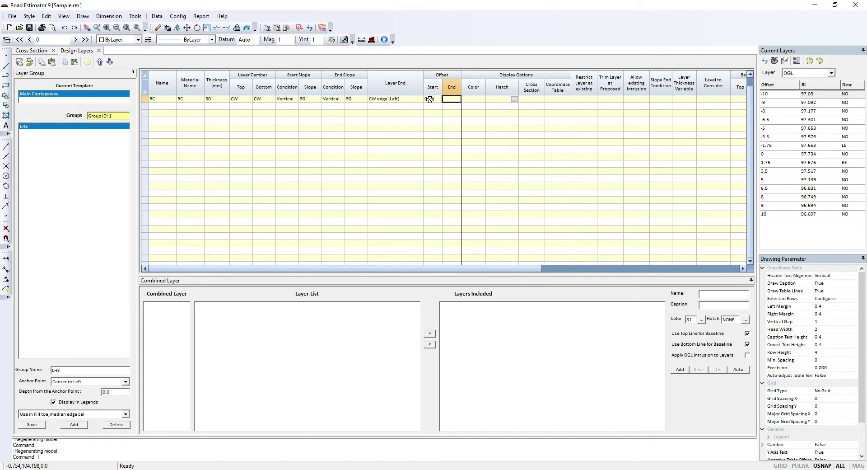
type("0")
key("Tab")
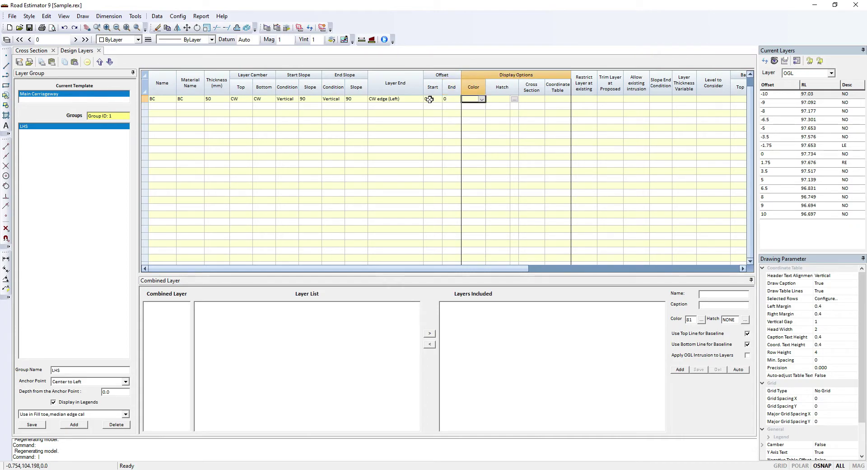
Give the BC layer the colour Red and the hatch pattern ANSI32.
left_click(482, 99)
left_click(470, 105)
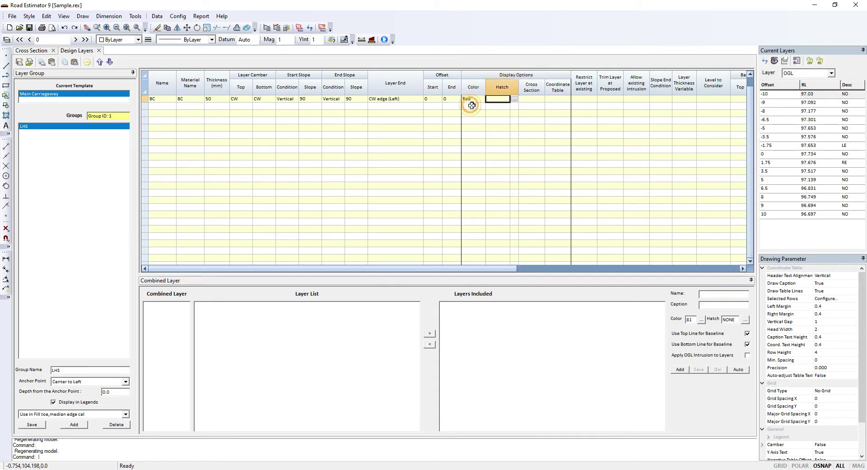
left_click(515, 99)
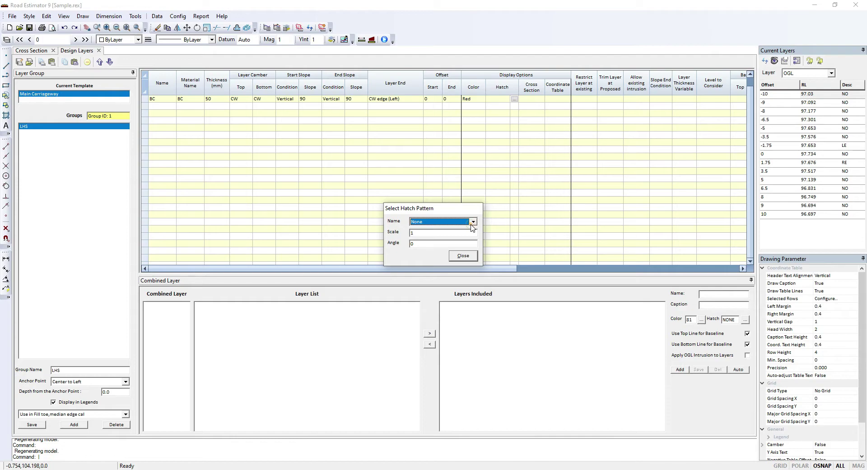
left_click(473, 222)
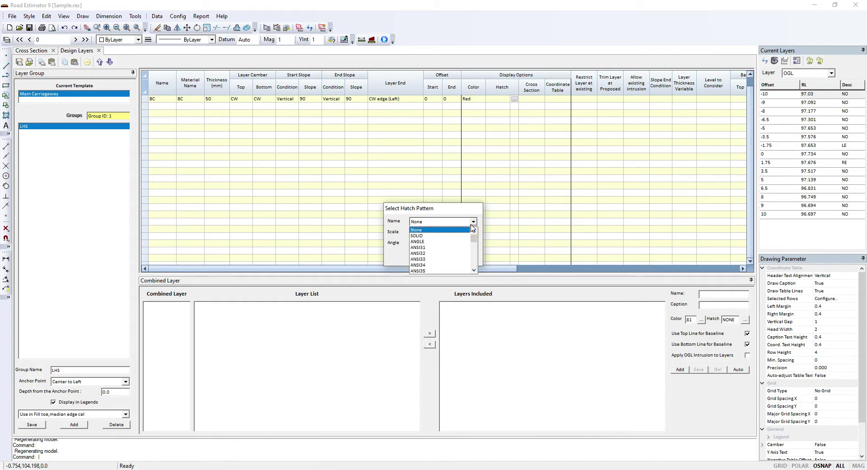
left_click(434, 253)
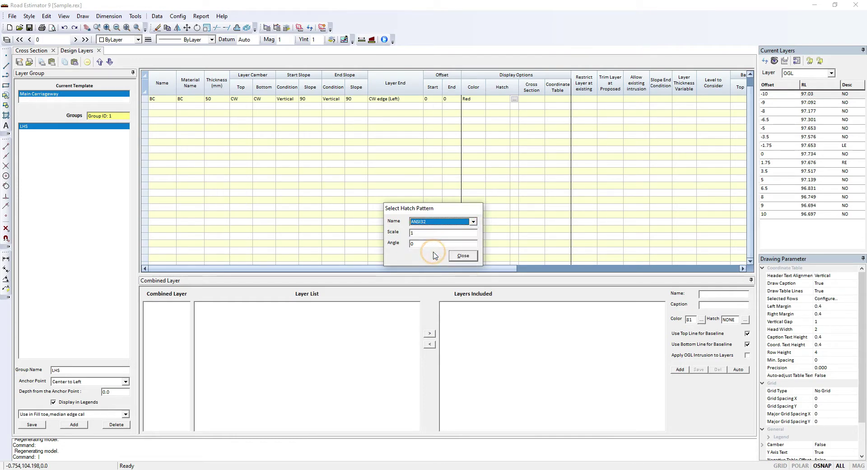
left_click(462, 256)
Set the BC layer to display in both the cross section and the coordinate table (Yes).
left_click(538, 100)
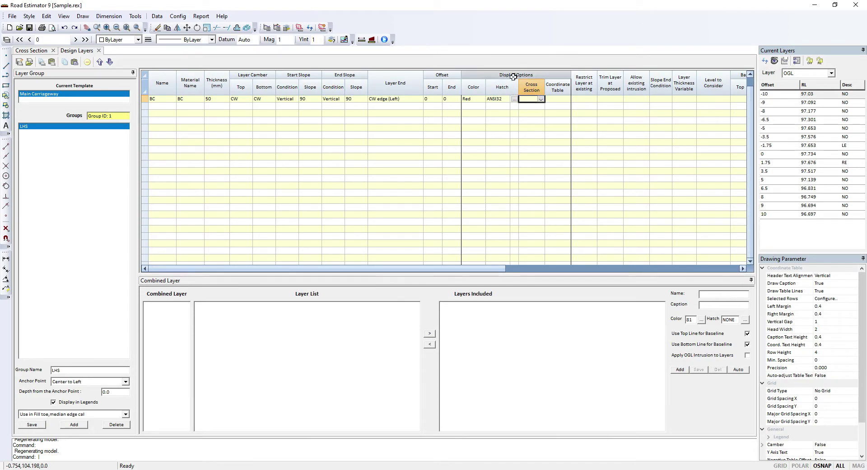
left_click(541, 99)
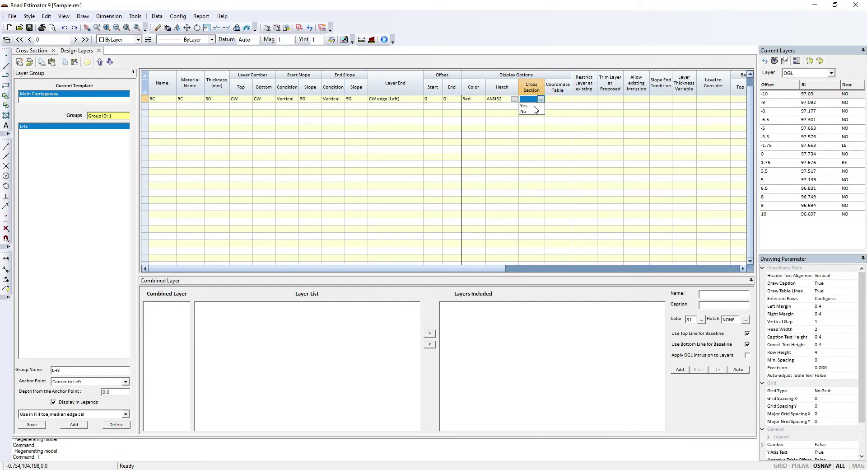
left_click(534, 107)
left_click(556, 101)
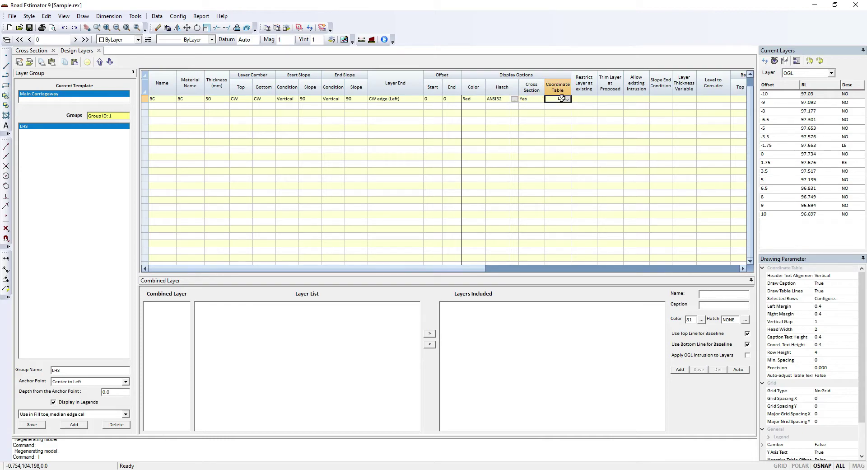
left_click(555, 106)
Set the BC layer's restrict at existing, trim at proposed and allow existing intrusion options to No.
left_click(592, 102)
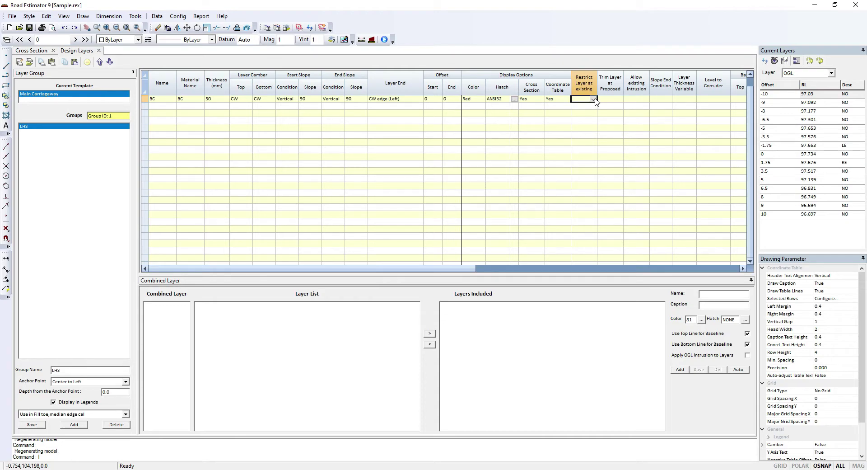
left_click(595, 99)
left_click(590, 111)
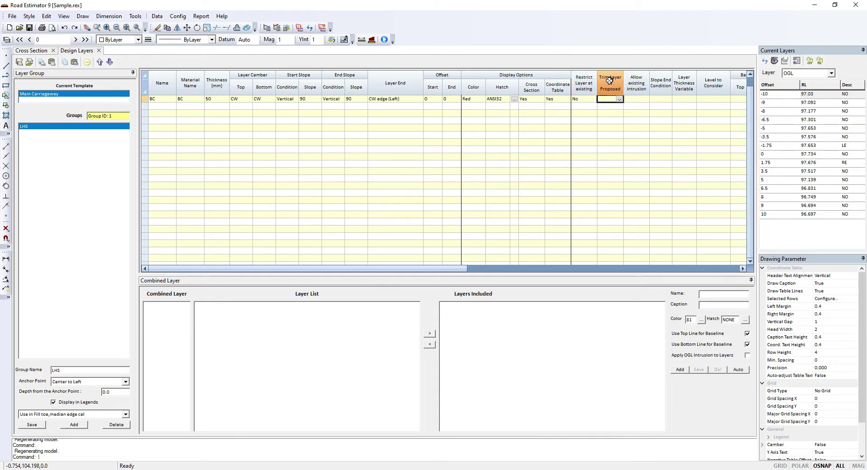
left_click(620, 101)
left_click(612, 111)
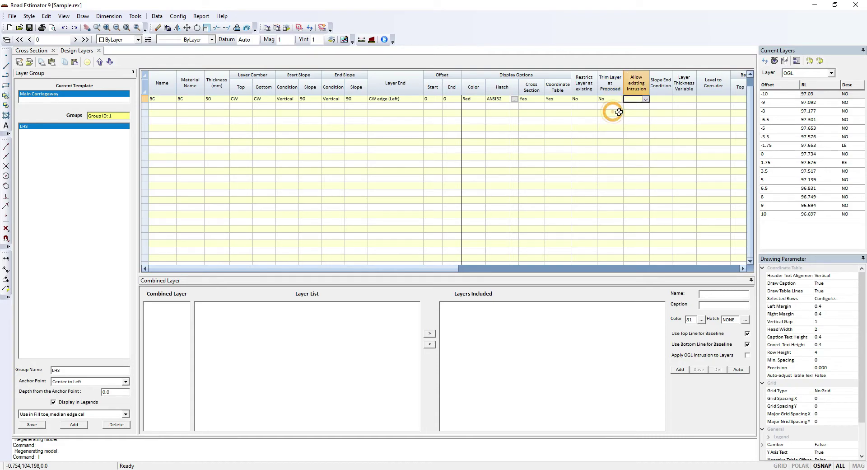
left_click(646, 100)
left_click(642, 111)
Set the BC layer's slope end condition to None, variable thickness to No, and level to consider to the Max. Level option.
left_click(669, 100)
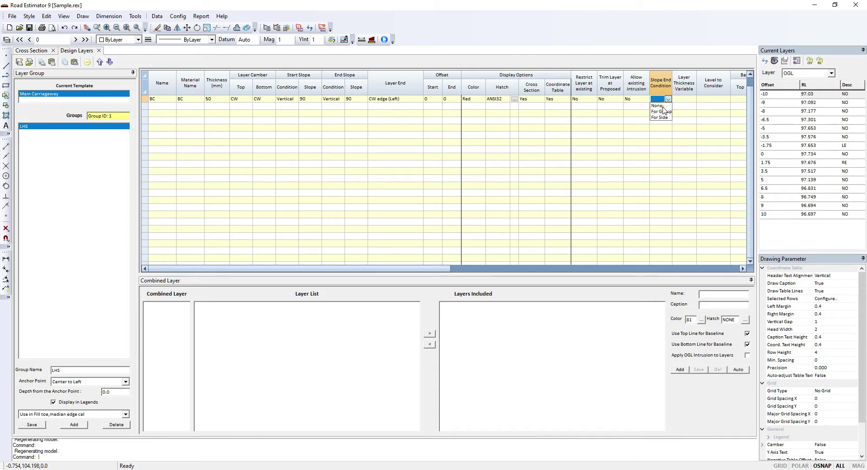
left_click(662, 106)
left_click(693, 100)
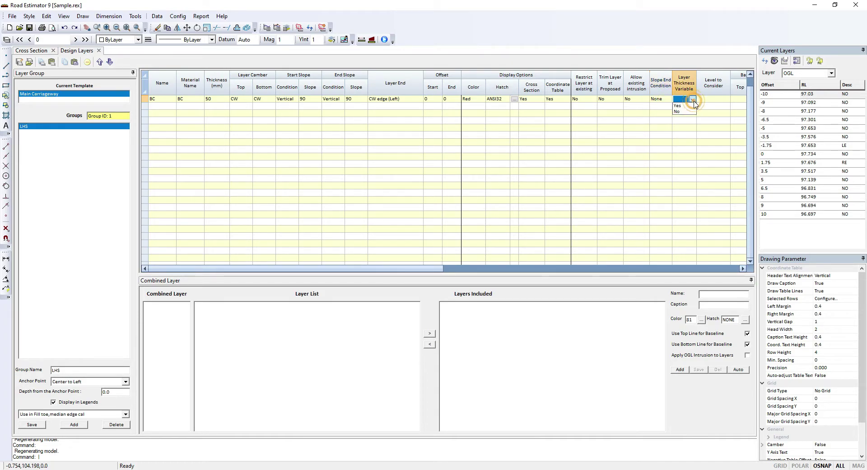
left_click(691, 112)
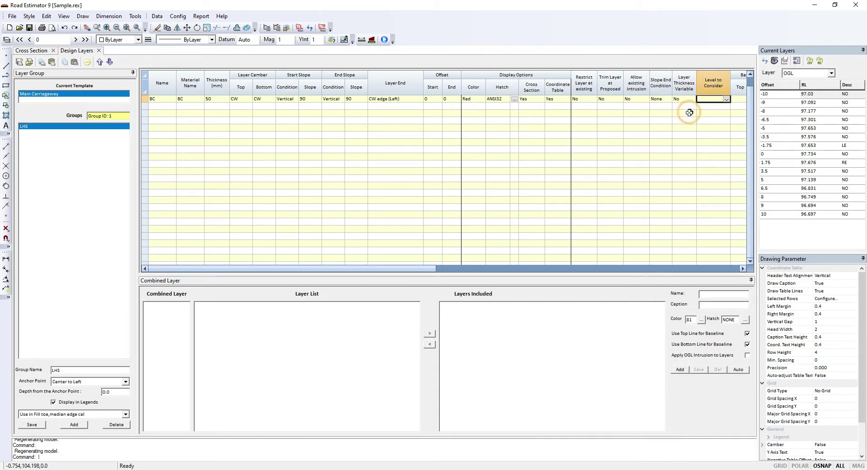
left_click(728, 101)
left_click(719, 105)
Set the BC layer's top and bottom base lines to No and save the LHS group.
left_click(727, 97)
left_click(716, 112)
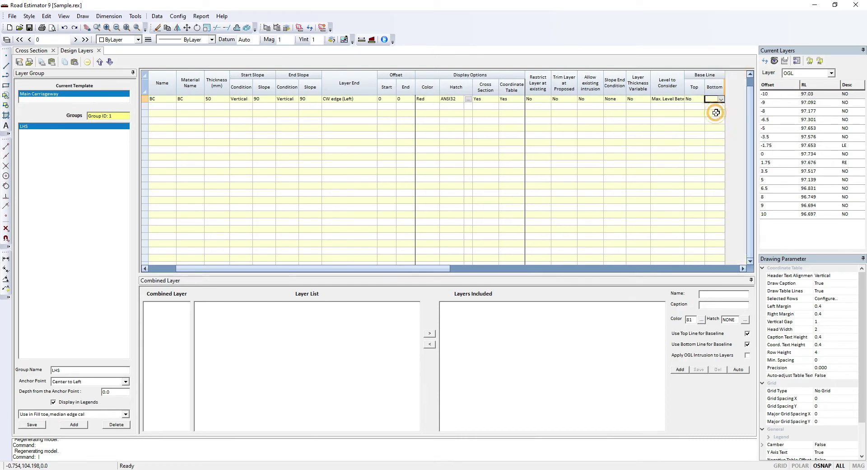
left_click(721, 101)
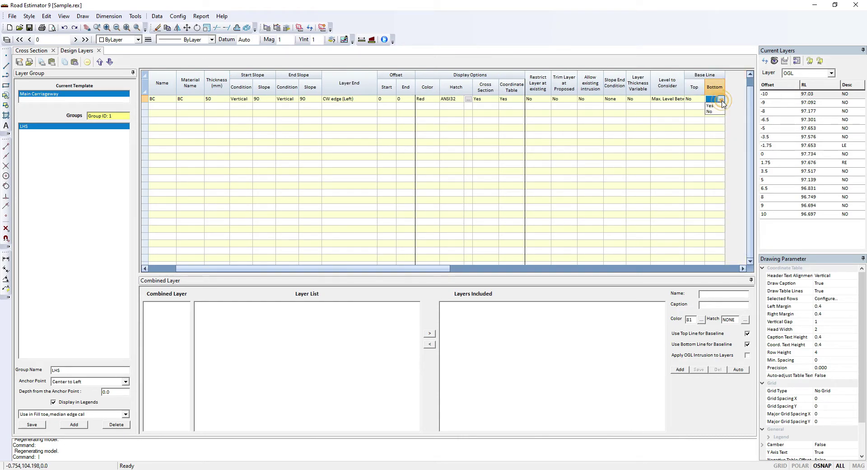
left_click(719, 113)
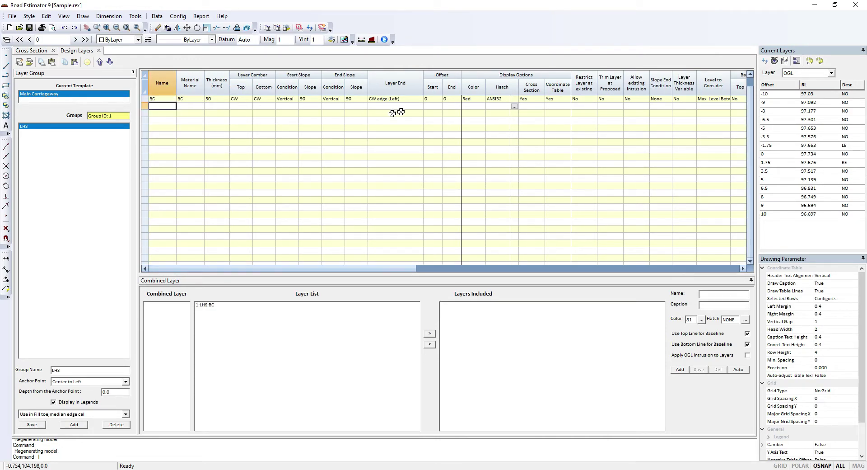
left_click(32, 424)
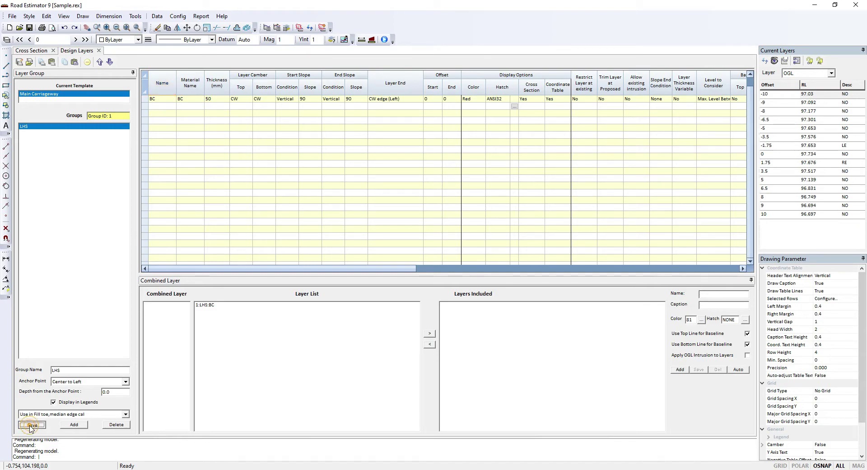
Add a second layer named DBM below BC, with material name DBM and thickness 90 mm.
left_click(163, 106)
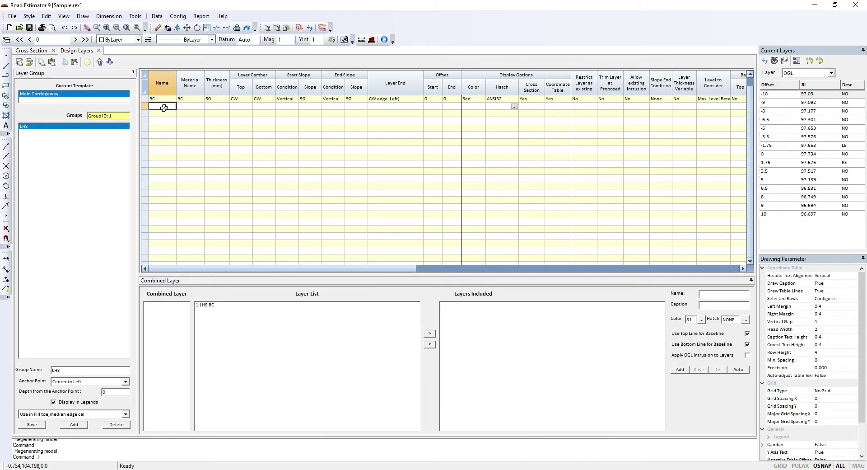
type("DBM")
key("Tab")
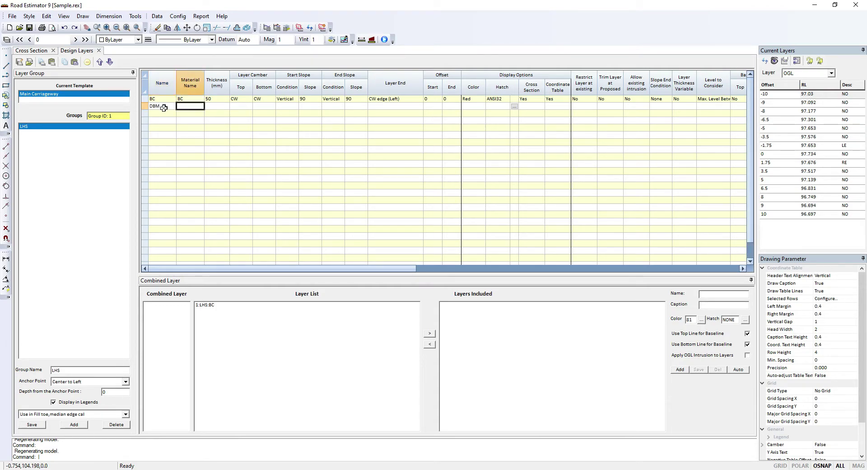
type("DBM")
key("Tab")
type("90")
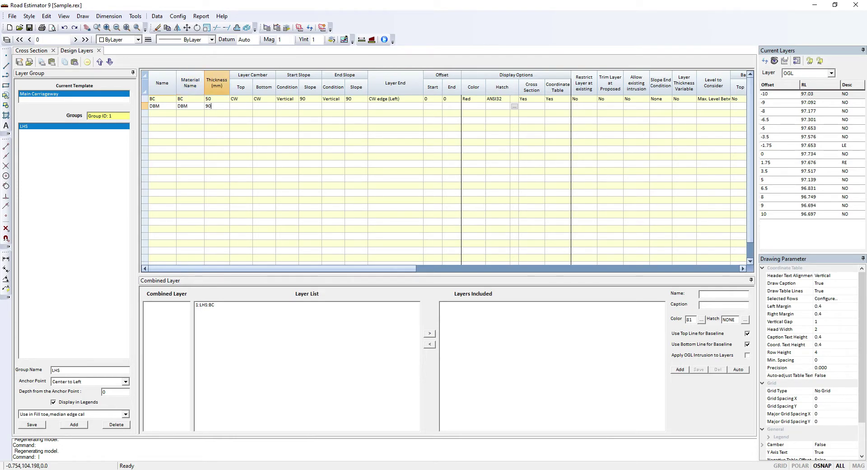
key("Tab")
Check the DBM layer's entry in the sticky note and return to the design layers table.
key("alt+Tab")
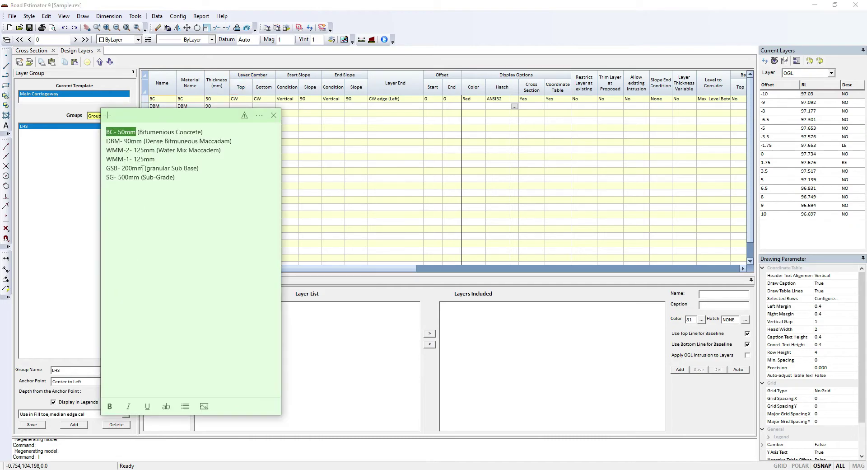
left_click_drag(107, 141, 139, 143)
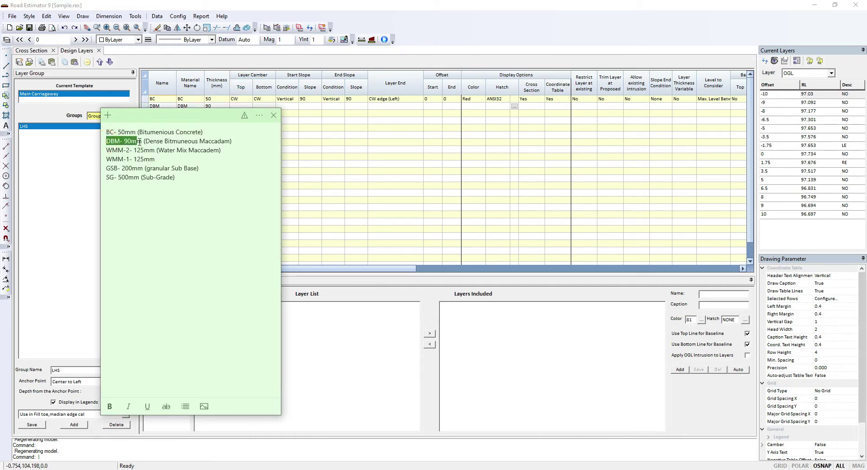
left_click(332, 120)
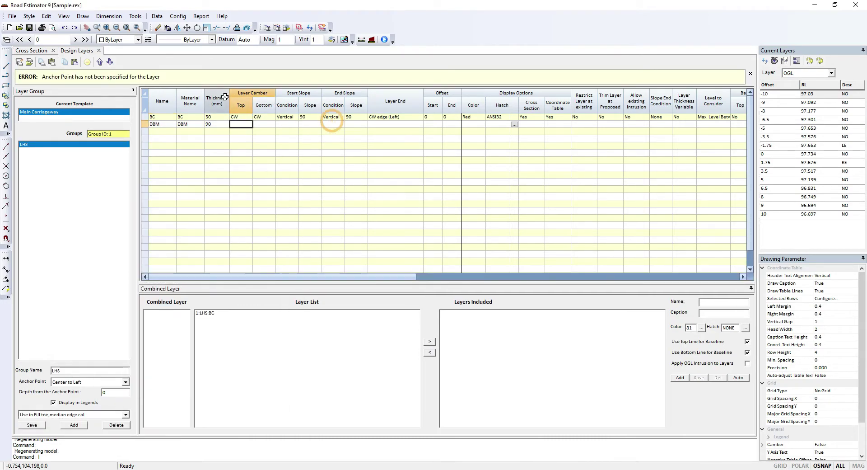
Set both the top and bottom layer camber of the DBM layer to CW.
left_click(243, 124)
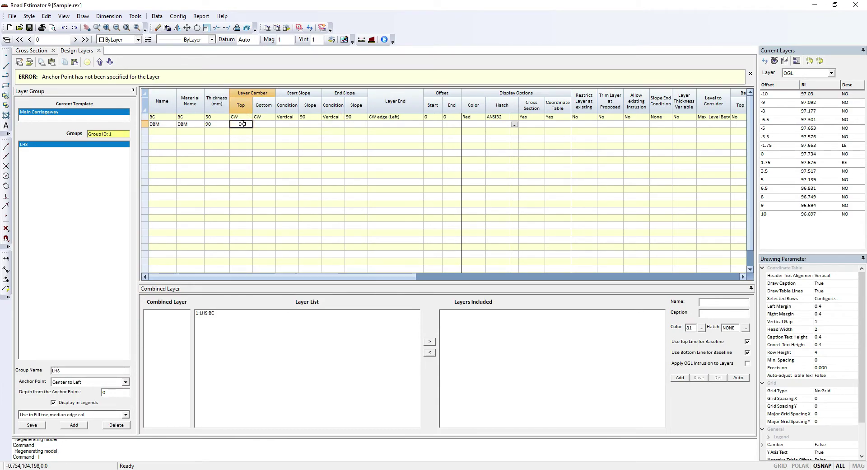
type("CW")
left_click(265, 124)
type("CW")
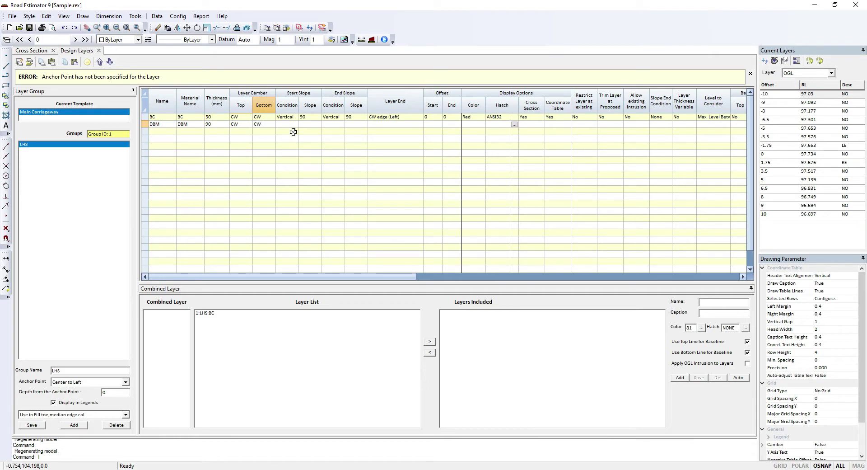
Set the DBM layer's start and end slope conditions to Vertical, each with a slope of 90.
left_click(291, 125)
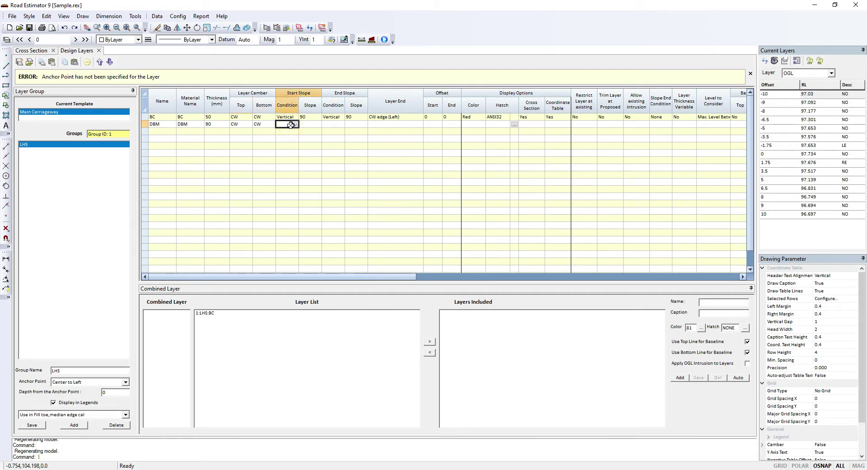
type("Vertical")
key("Tab")
type("90")
key("Tab")
type("Vertical")
key("Tab")
type("90")
key("Tab")
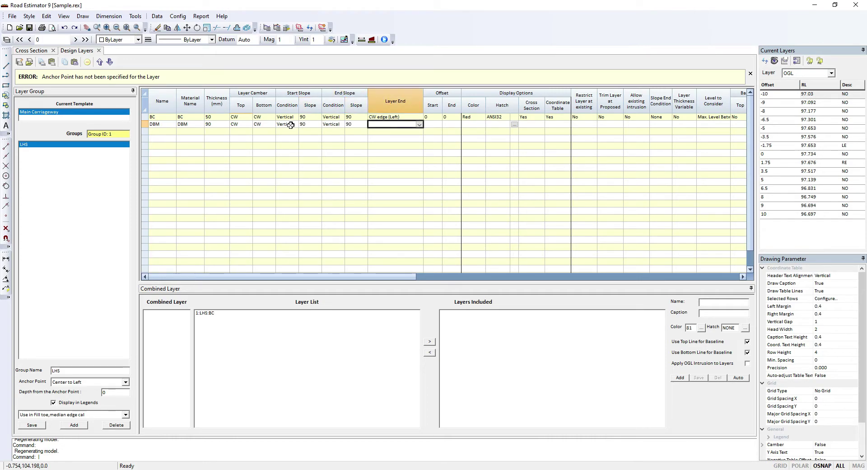
Set the DBM layer's end to CW edge (Left), with a start offset of 0 and an end offset of 0.090.
type("CW edge (Left")
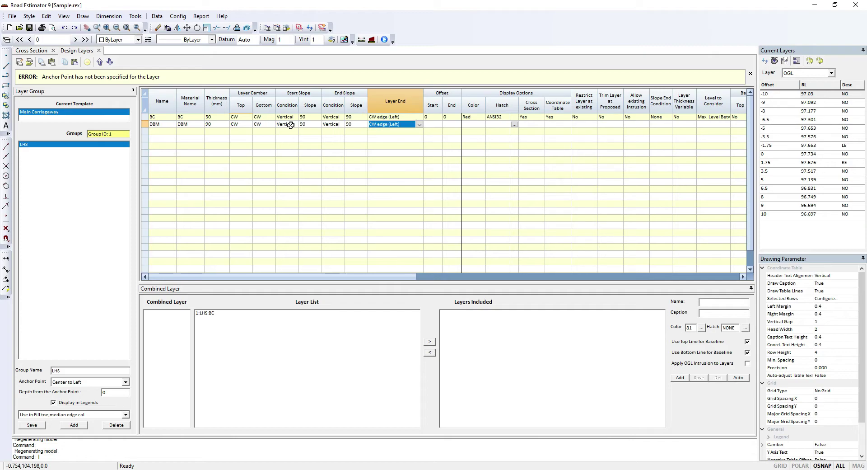
key("Tab")
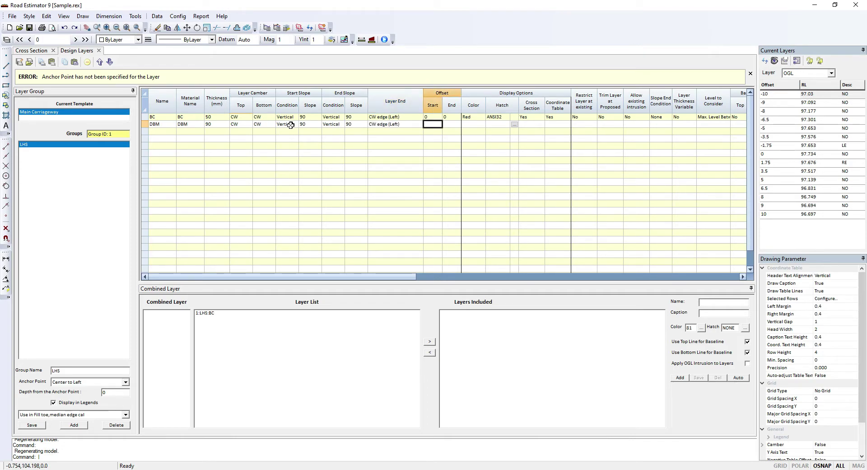
type("0")
key("Tab")
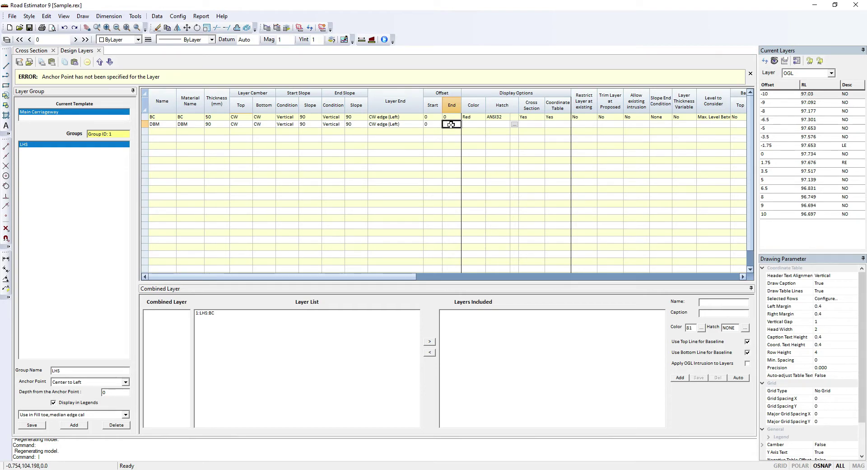
type("0.09")
key("Tab")
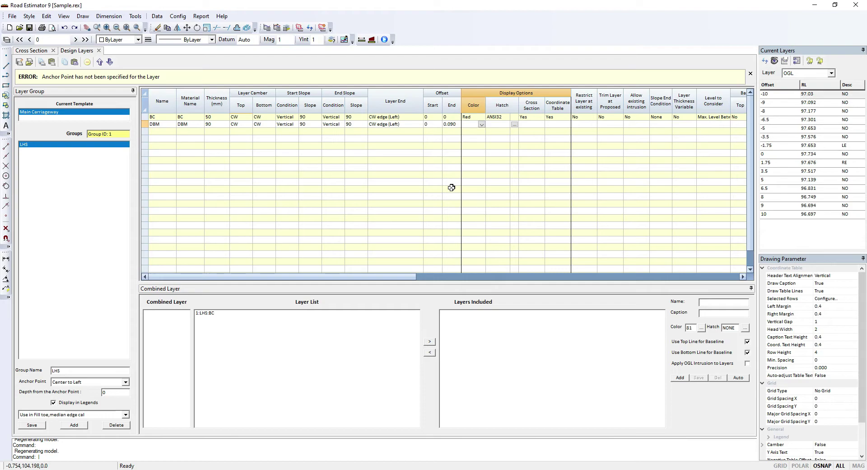
Give the DBM layer the display color Green and the hatch pattern ANSI33.
type("Green")
key("Tab")
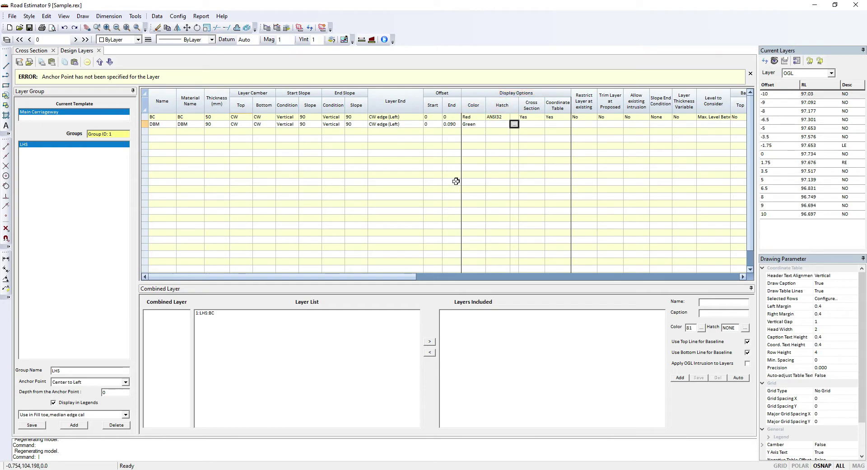
left_click(515, 124)
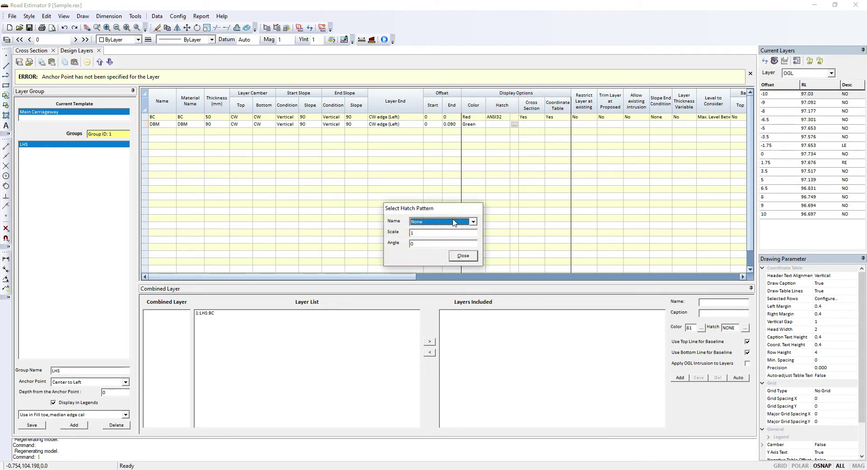
left_click(455, 222)
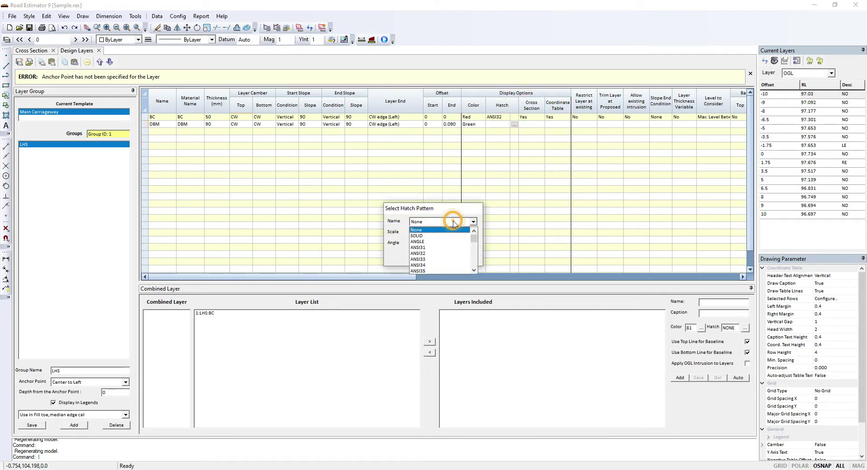
left_click(436, 258)
left_click(460, 253)
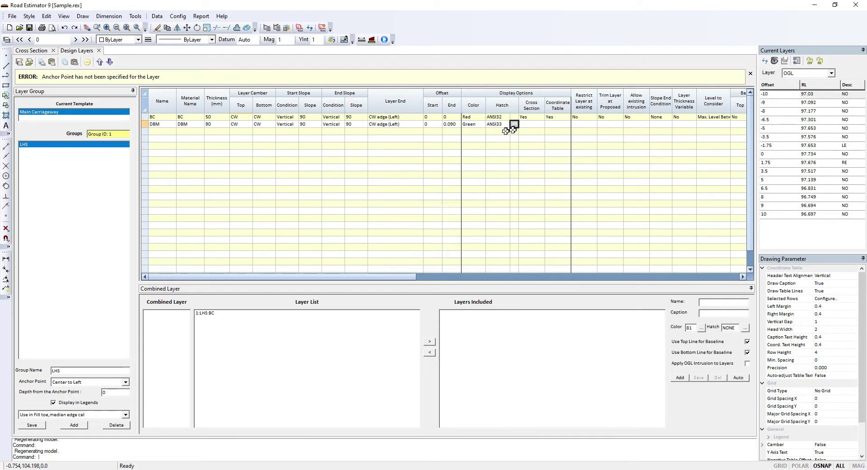
Set the DBM layer's cross section and coordinate table display options to Yes.
left_click(532, 124)
key("y")
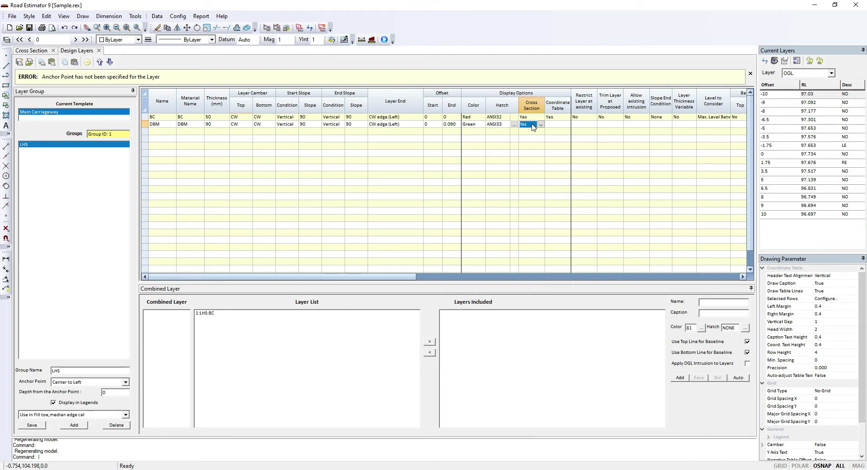
key("Tab")
key("y")
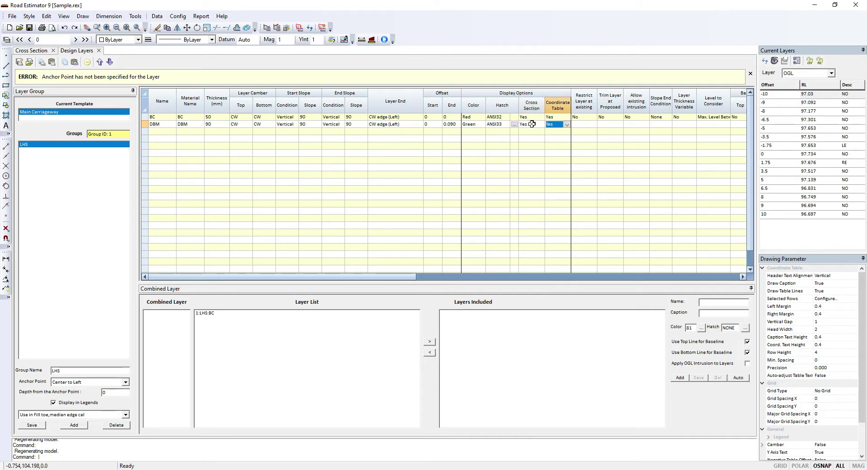
Set DBM's restrict, trim and existing intrusion options to No and its slope end condition to None, and save the LHS group.
key("Tab")
key("n")
key("Tab")
key("n")
key("Tab")
key("n")
key("Tab")
key("n")
key("Tab")
key("Return")
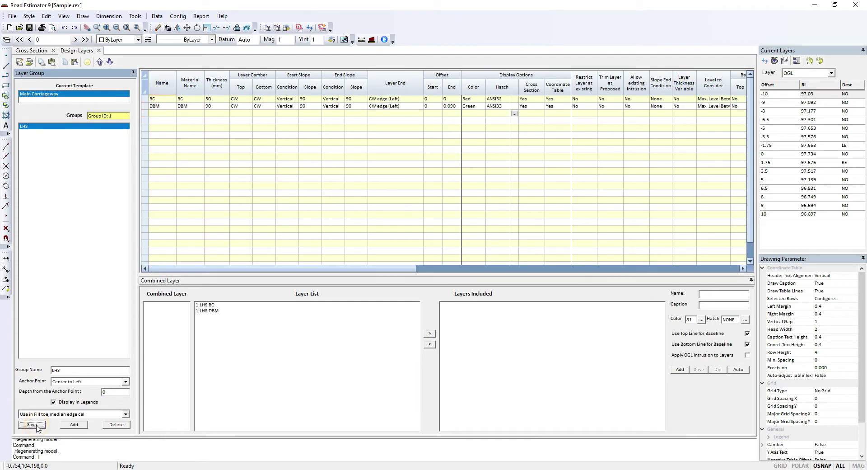
Add a third layer named WMM2 below DBM, with material name WMM2.
left_click(163, 113)
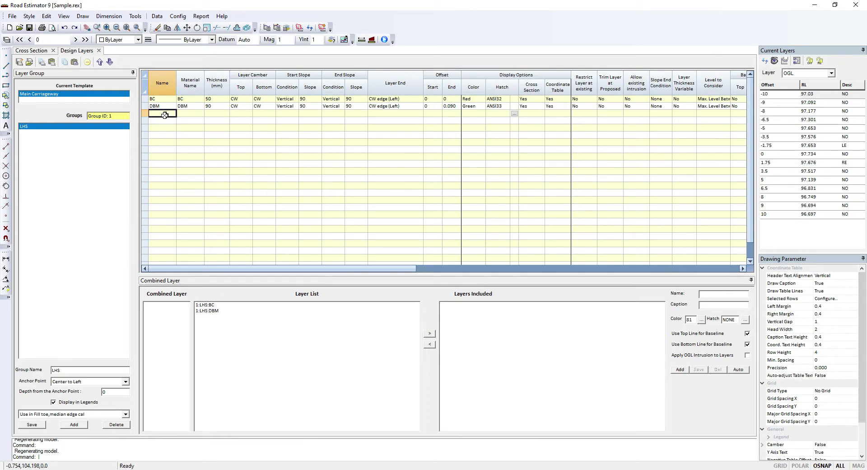
type("WMM2")
key("Tab")
type("WMM")
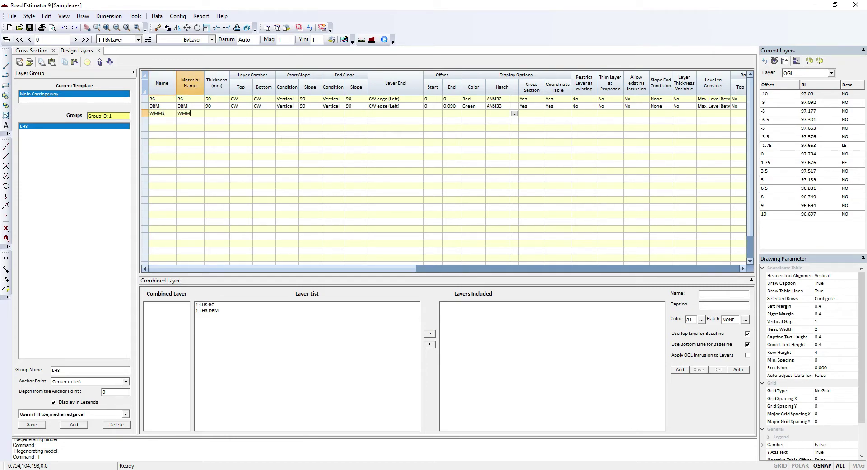
key("Tab")
Check the WMM2 entry in the thickness note and set the WMM2 layer's thickness to 125 mm.
key("alt+Tab")
left_click_drag(107, 150, 156, 152)
left_click(339, 141)
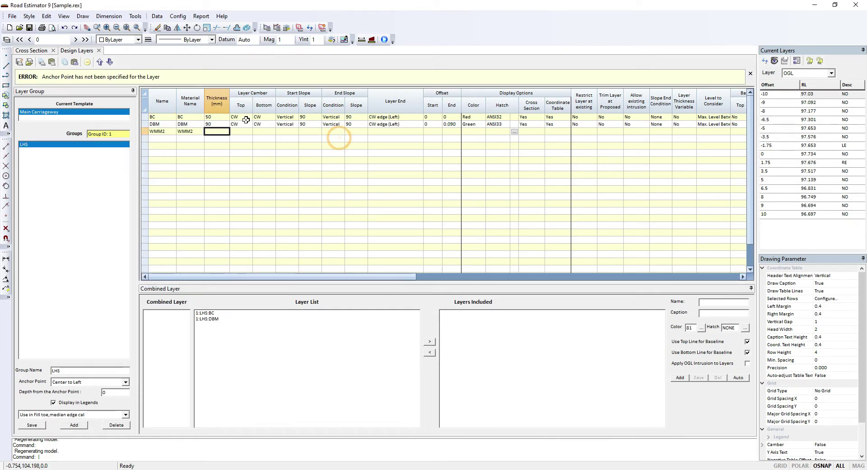
left_click(221, 129)
type("125")
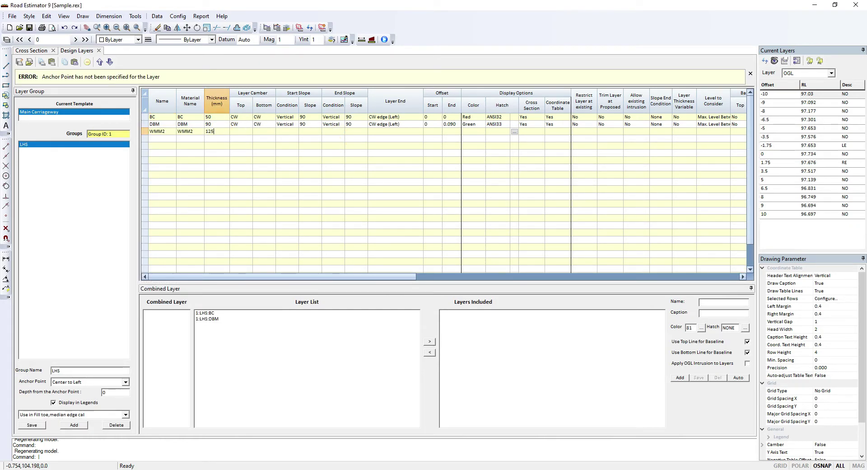
Set both the top and bottom layer camber of the WMM2 layer to CW.
key("Tab")
type("CW")
key("Tab")
type("CW")
Set the WMM2 layer's start and end slope conditions to Vertical, each with a slope of 90.
key("Tab")
key("Tab")
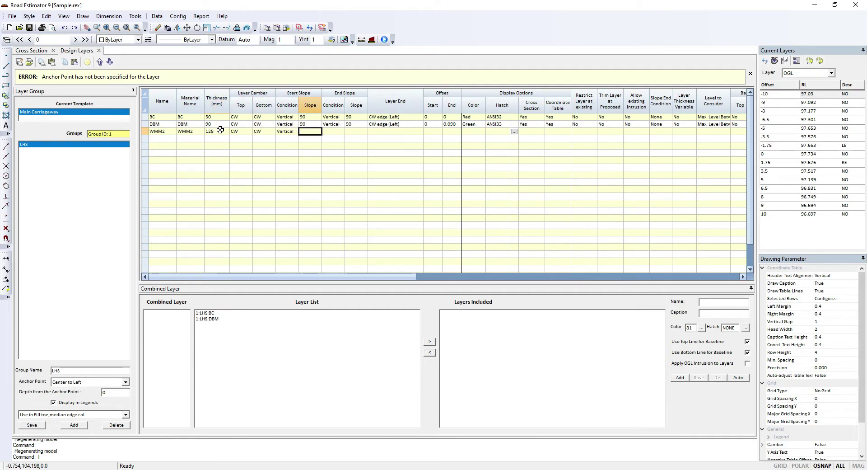
key("Tab")
key("Tab")
Set the WMM2 layer's end to CW edge (Left) and its start offset to 0.
key("Tab")
key("Down")
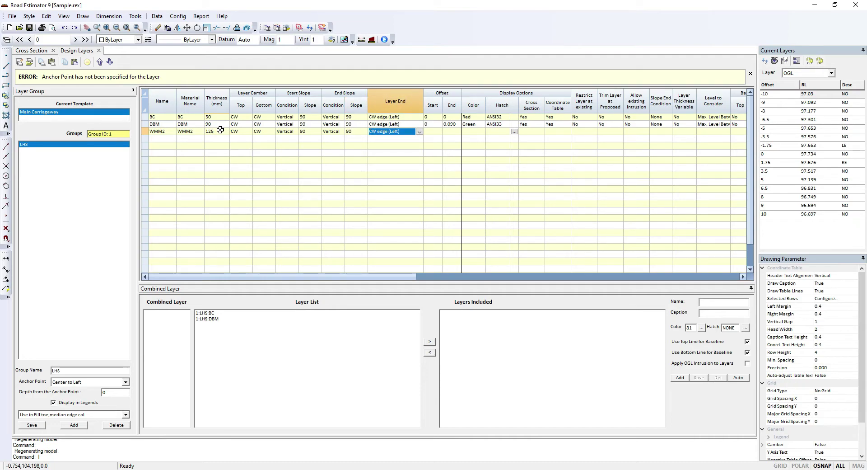
key("Tab")
type("0")
key("Tab")
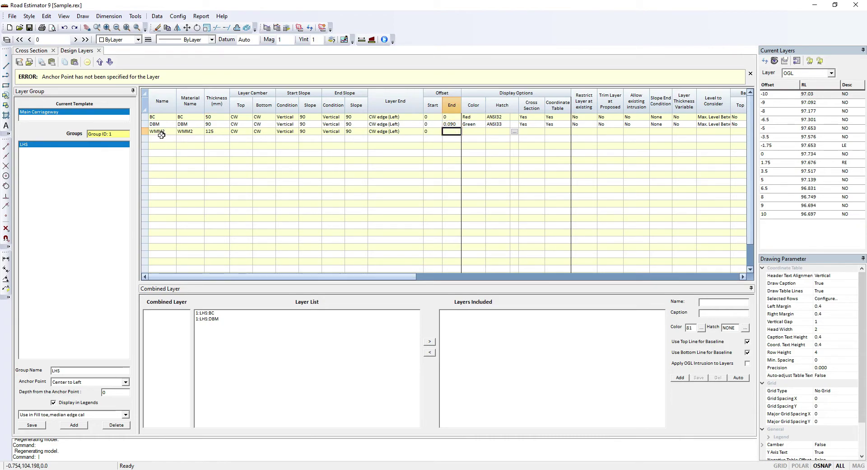
Switch to the Sample-1 drawing and measure the distance between the left edges of the BC and DBM layers.
left_click(210, 132)
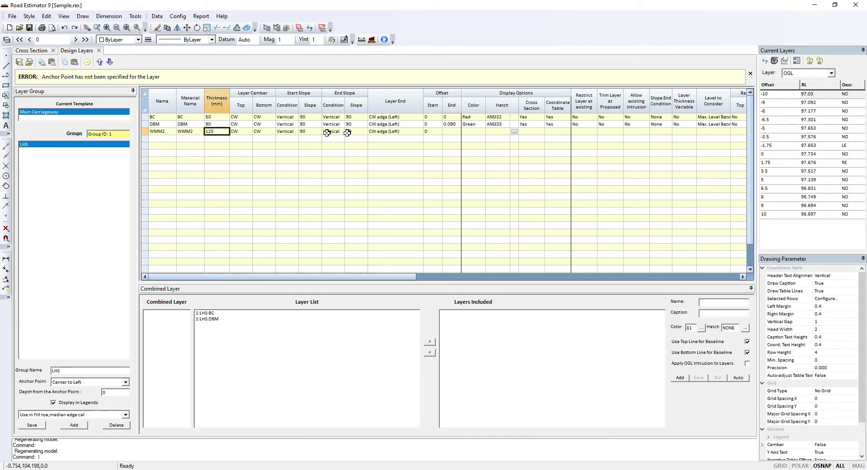
left_click(452, 132)
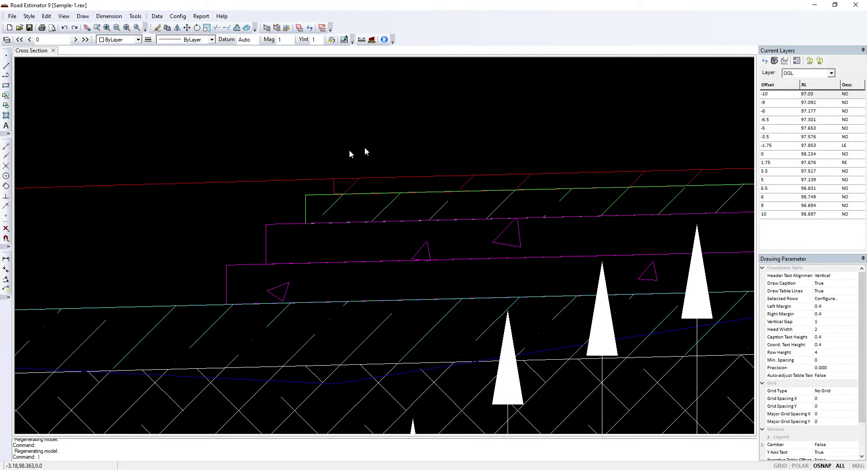
scroll(350, 157, "down", 4)
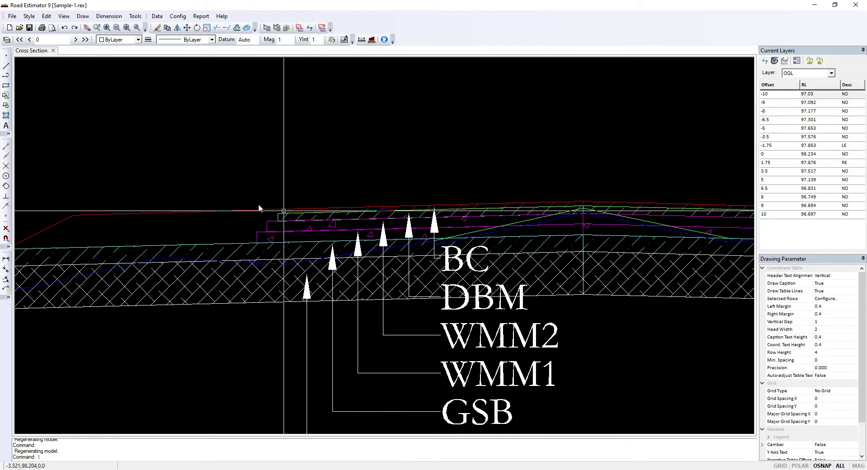
scroll(292, 214, "up", 4)
scroll(297, 209, "up", 1)
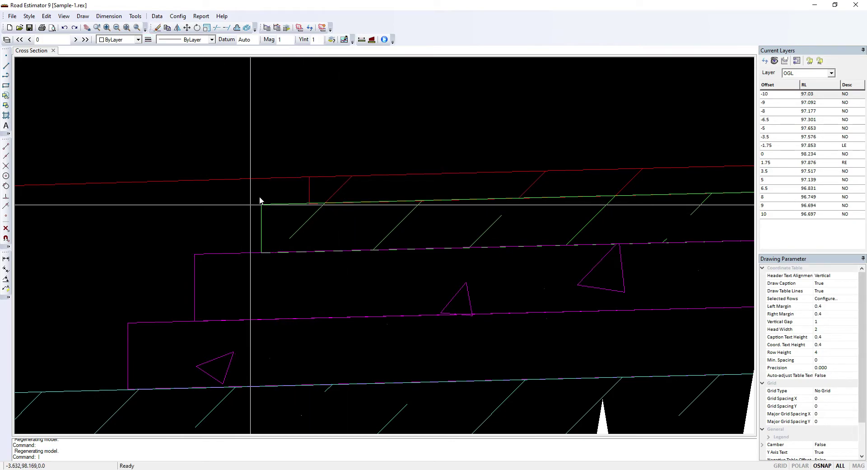
left_click(136, 17)
left_click(147, 31)
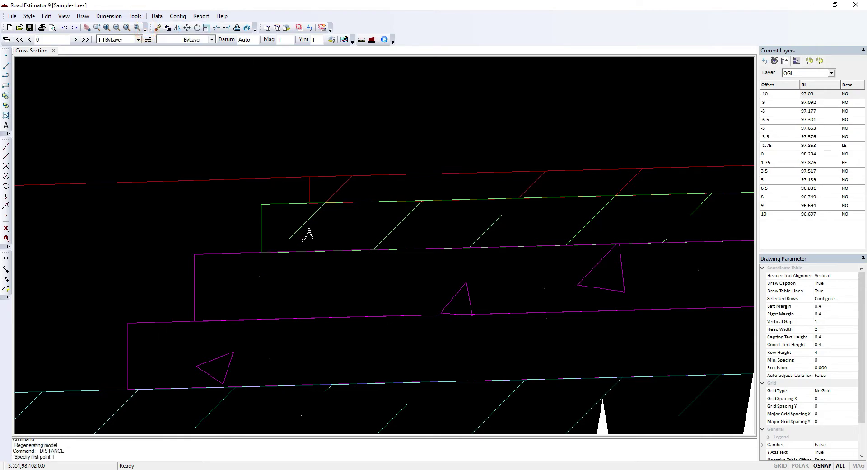
left_click(309, 203)
left_click(262, 204)
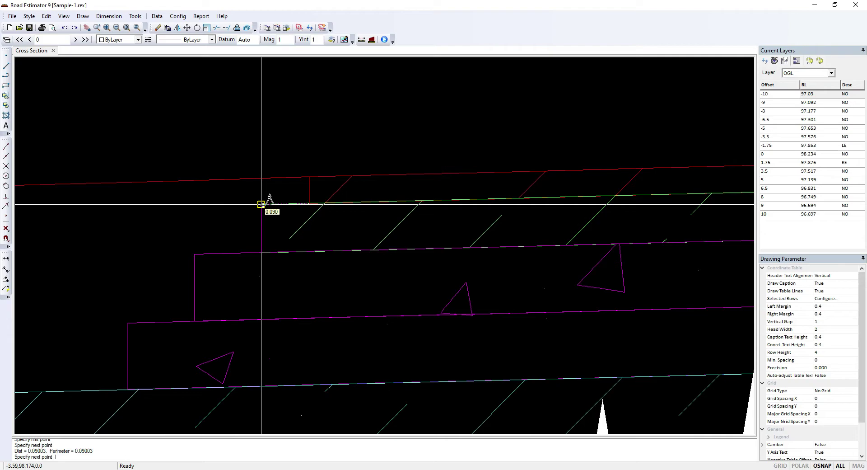
key("Escape")
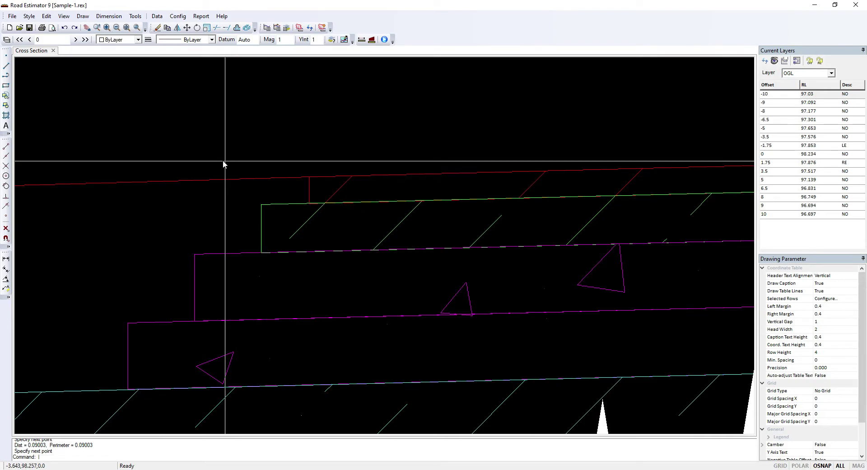
Measure the distance between the left edges of the DBM and WMM2 layers in the cross section.
scroll(264, 164, "down", 4)
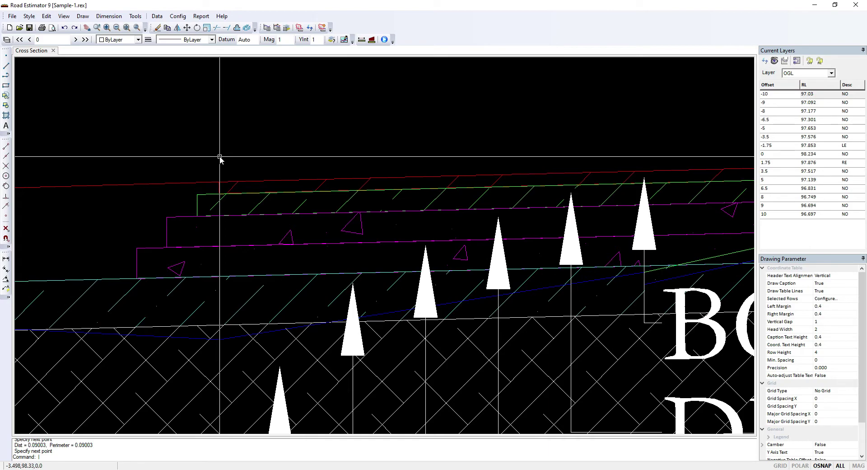
scroll(218, 158, "up", 2)
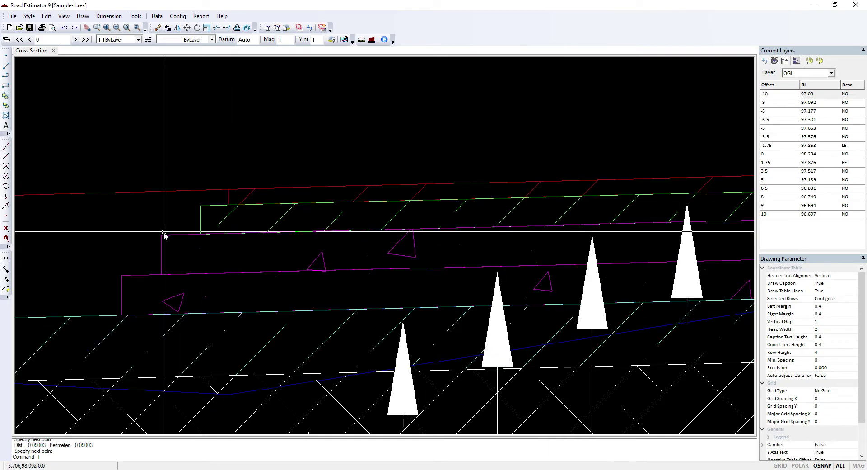
left_click(136, 16)
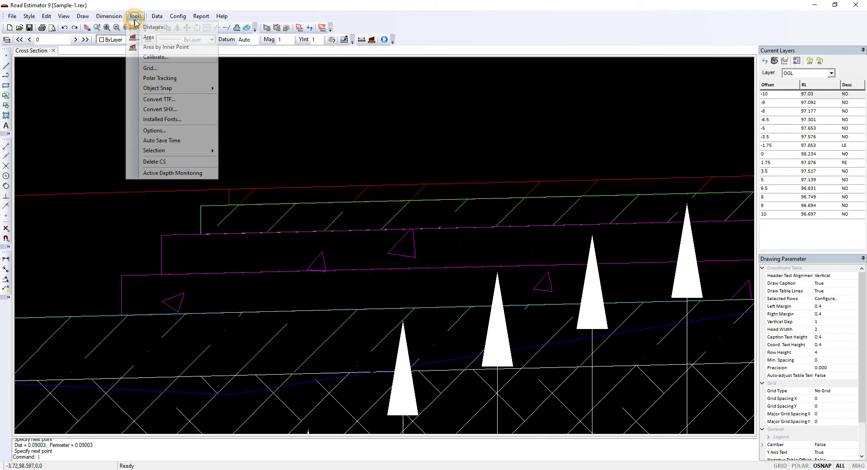
left_click(149, 27)
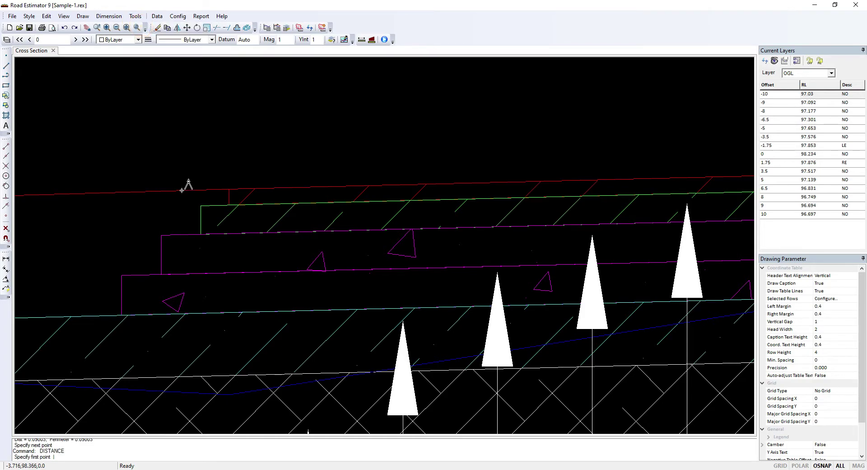
left_click(200, 233)
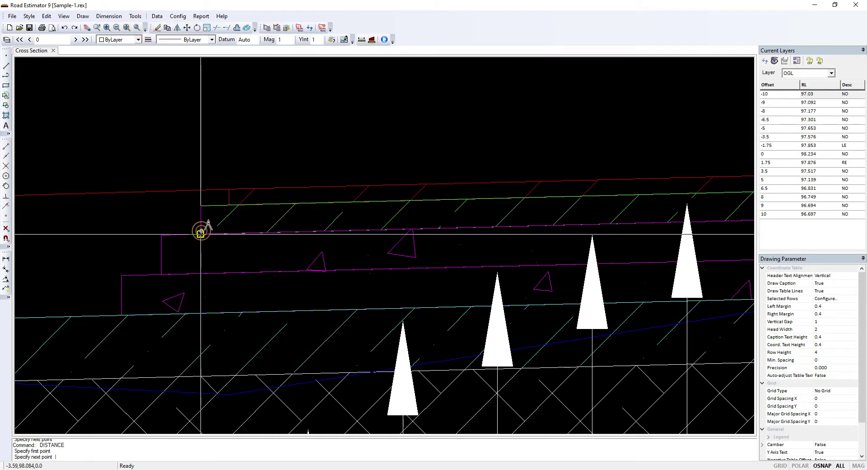
left_click(161, 234)
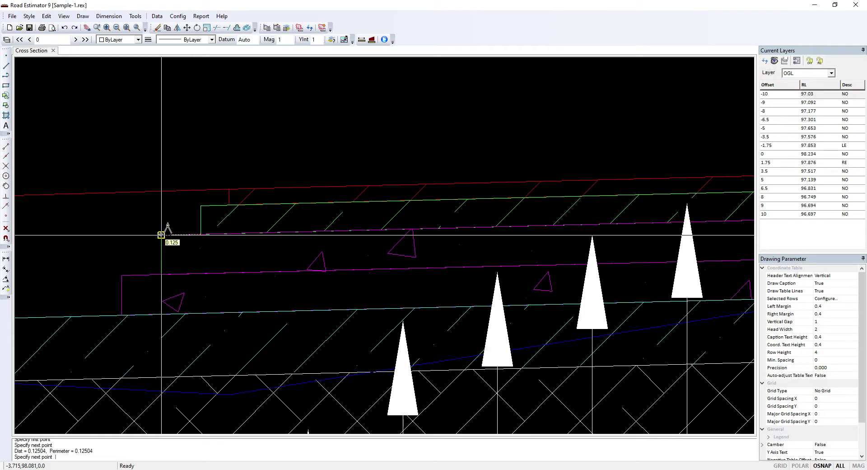
key("Escape")
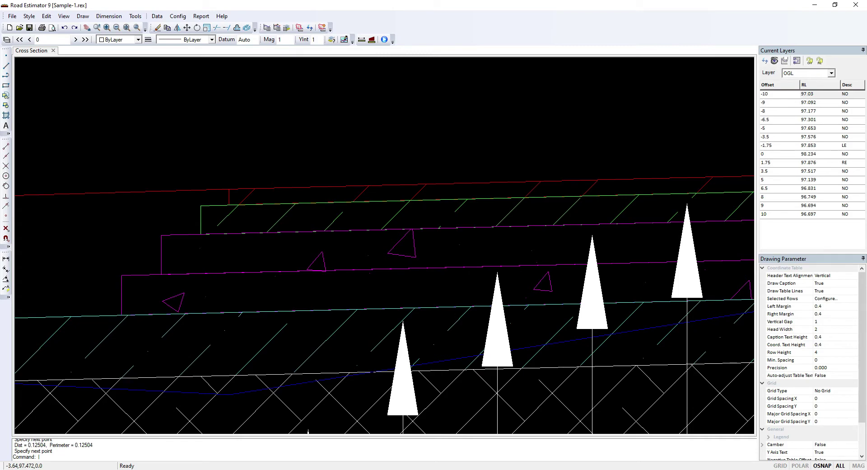
Return to the Sample drawing's design layers table and set the WMM2 layer's end offset to 0.215.
mouse_move(276, 469)
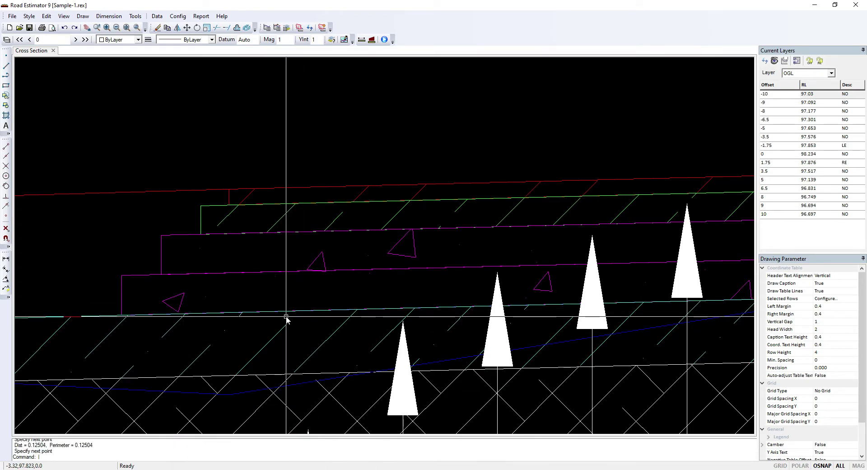
left_click(276, 468)
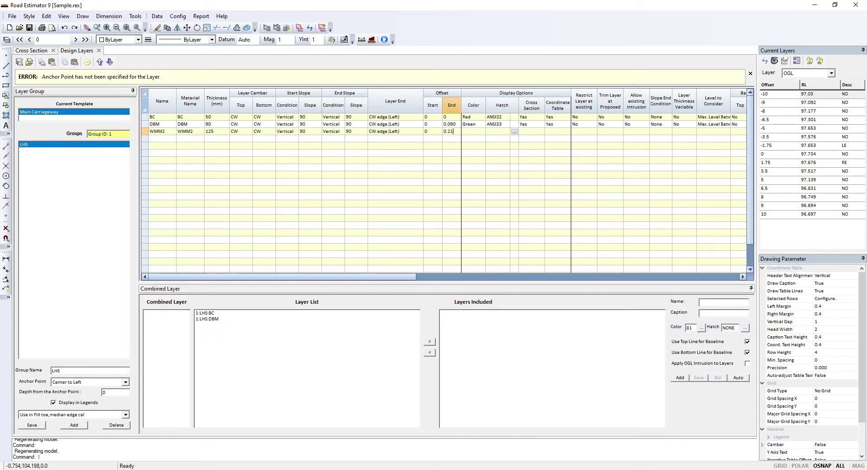
key("Tab")
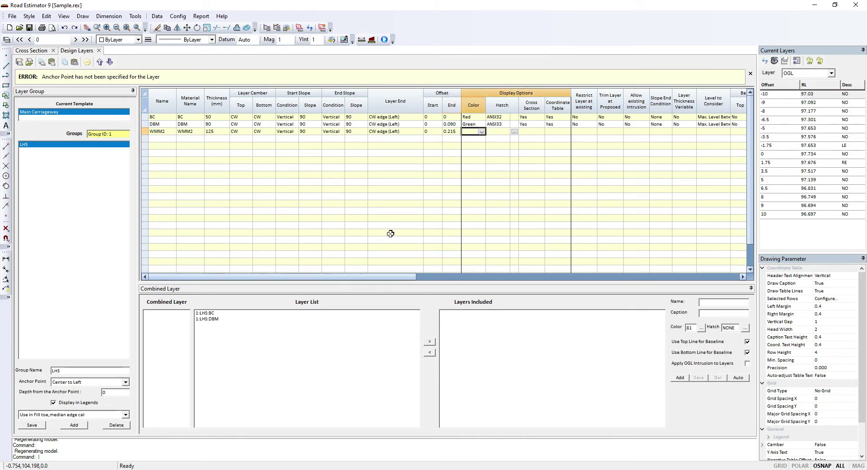
Set the WMM2 layer's display color to Magenta and its hatch pattern to AR-CONC.
key("m")
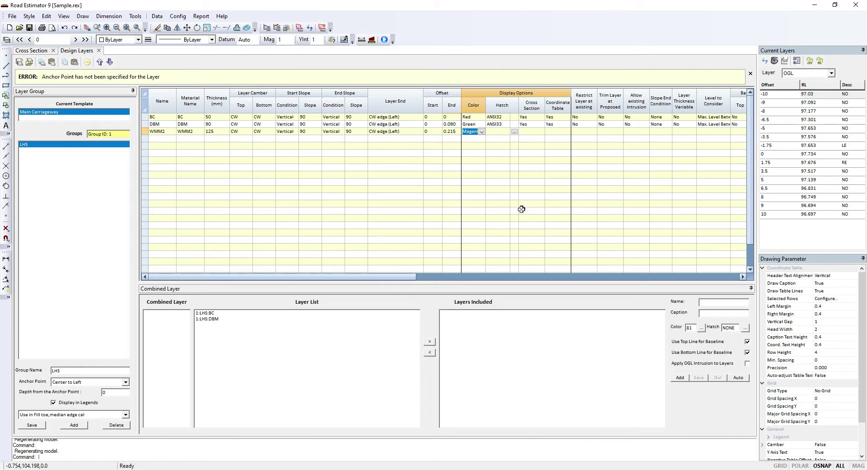
left_click(501, 133)
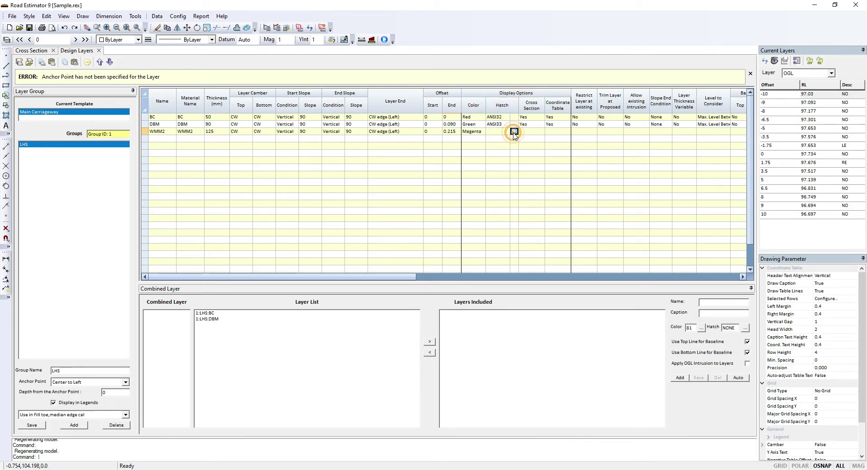
left_click(515, 131)
left_click(474, 221)
scroll(450, 258, "down", 1)
scroll(450, 258, "down", 3)
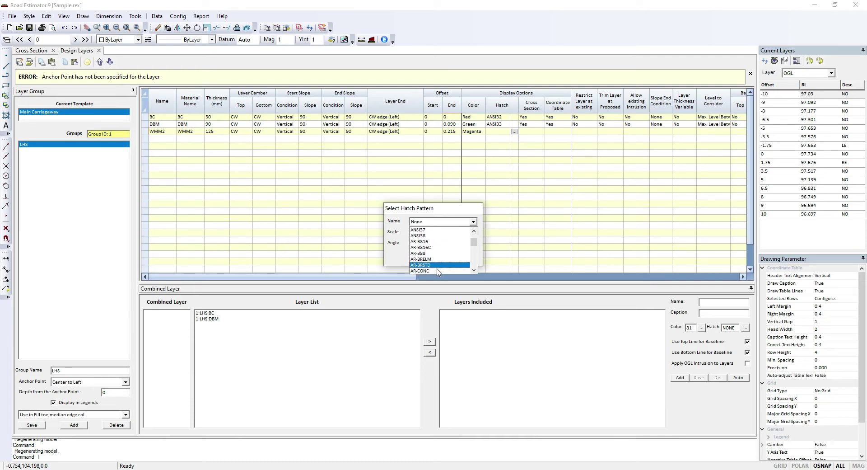
left_click(436, 270)
left_click(441, 244)
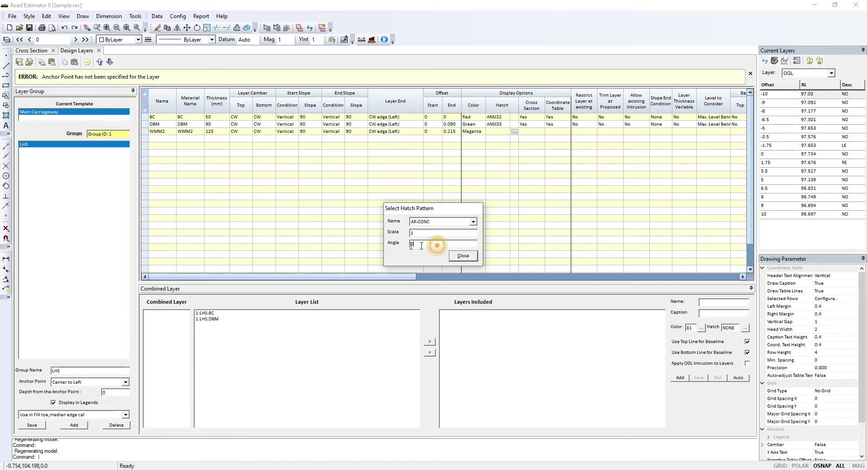
type("0.10")
key("Return")
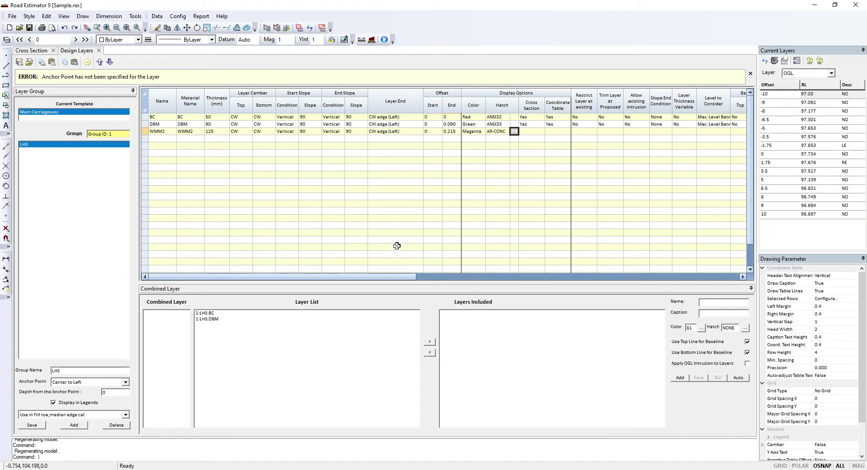
Set the WMM2 layer to Yes for display in both the cross section and the coordinate table.
left_click(532, 130)
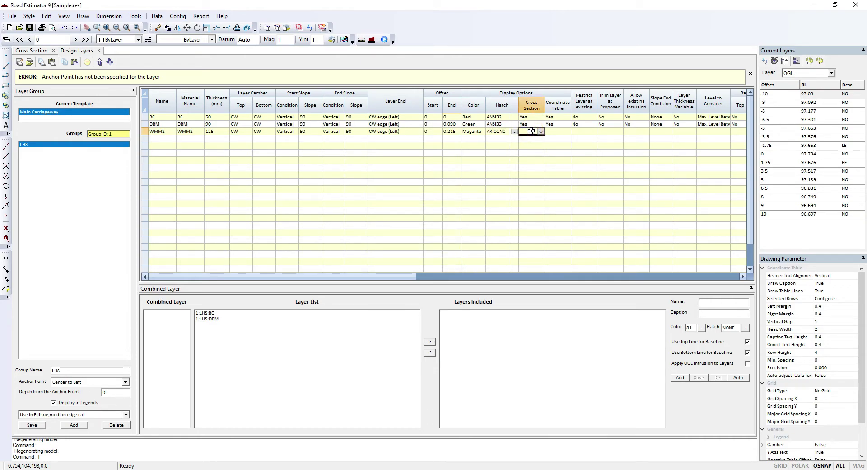
key("Tab")
key("Tab")
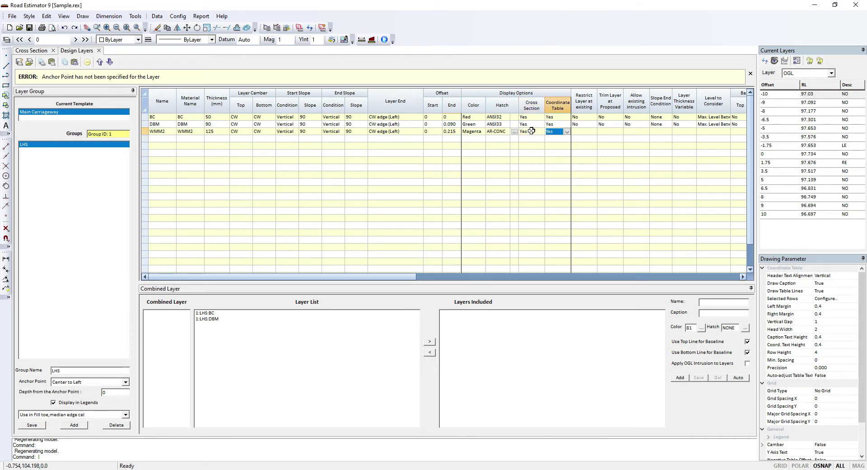
Complete the WMM2 row with No for restricting, trimming, existing intrusion and variable thickness, and None for the slope end condition.
key("Tab")
key("Tab")
key("Tab")
key("Tab")
key("Tab")
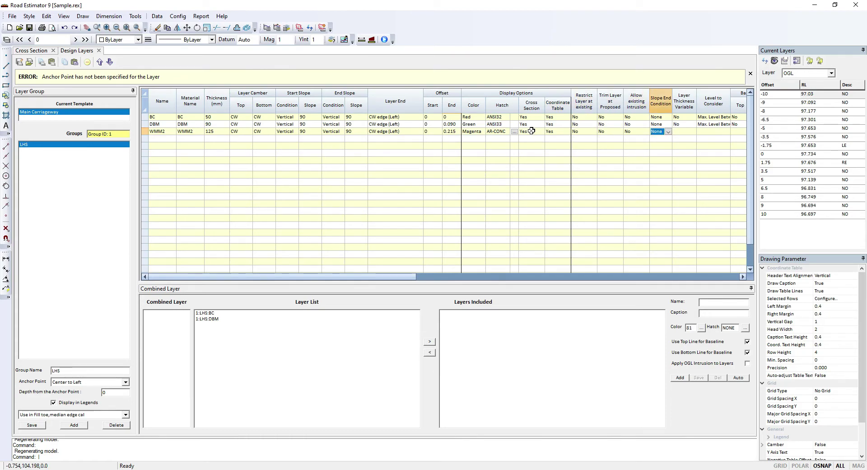
key("Tab")
key("Tab")
key("Tab")
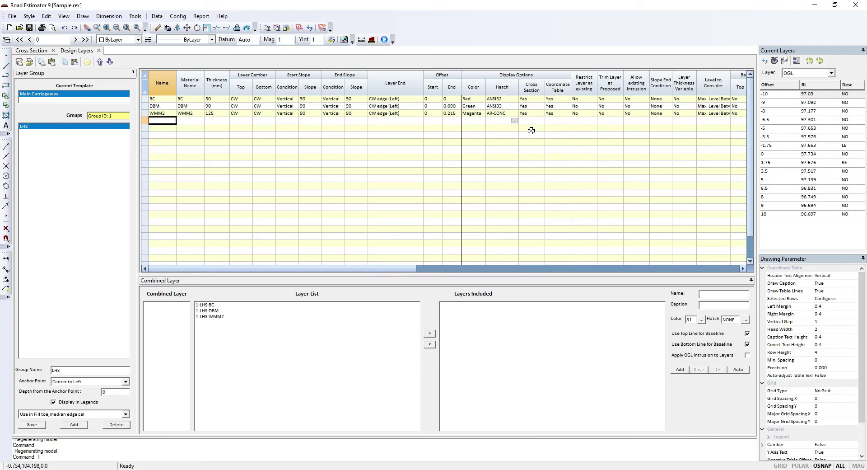
Add a layer named WMM1 with material name WMM1 and a thickness of 125 mm.
type("WMM1")
left_click(177, 121)
type("WM")
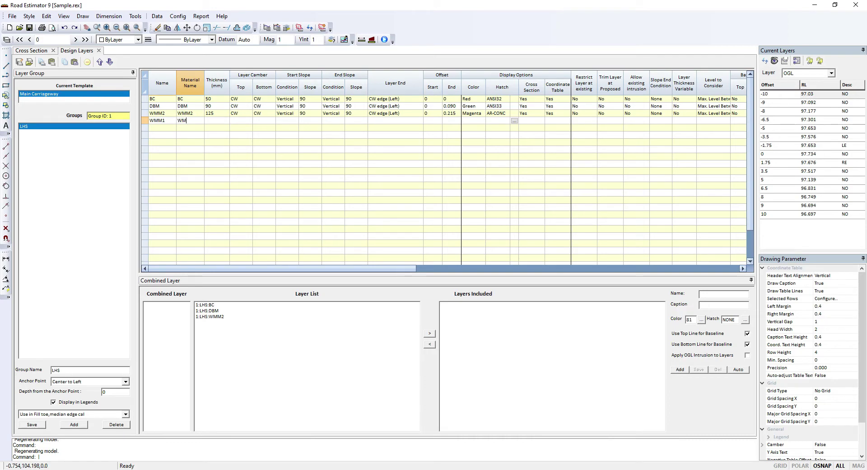
key("Tab")
type("12")
key("Tab")
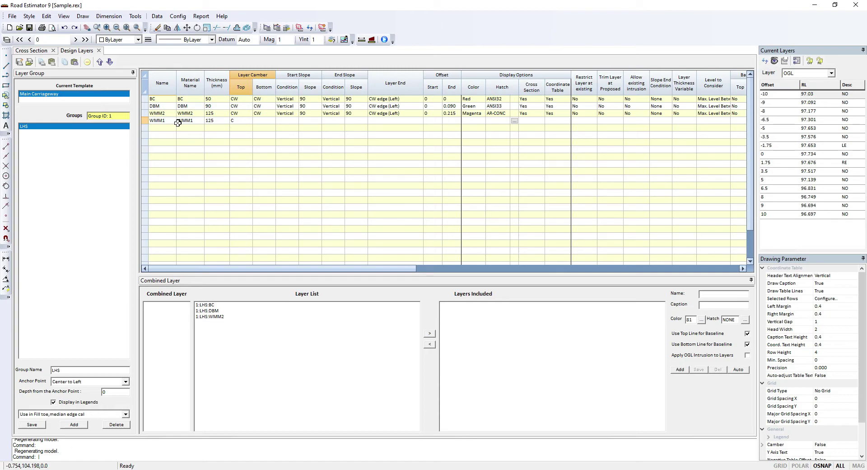
Set the WMM1 layer's top and bottom camber to CW and its start and end slopes to Vertical, 90.
key("Tab")
key("Tab")
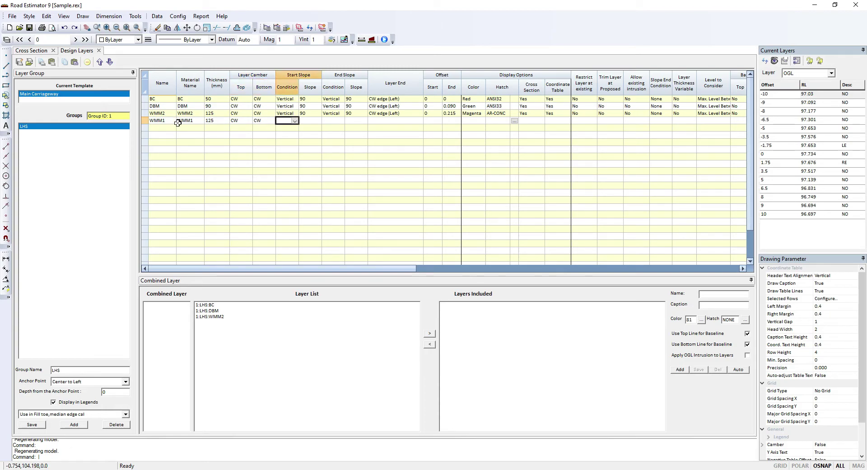
key("Tab")
key("Tab")
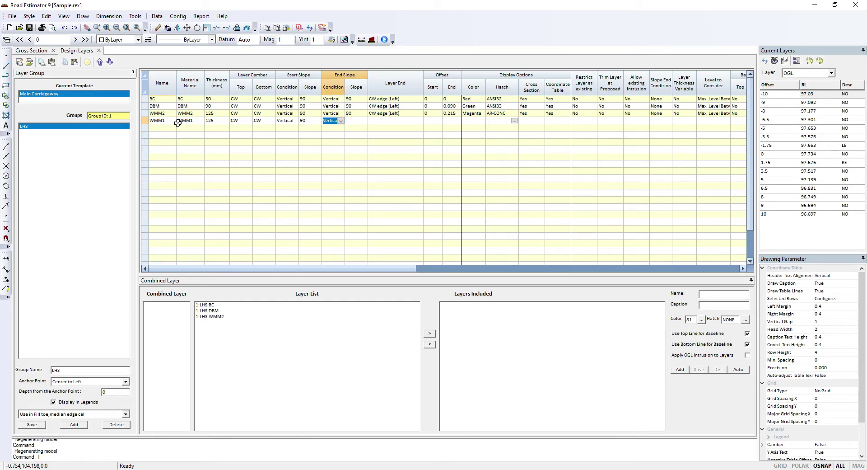
key("Tab")
key("Tab")
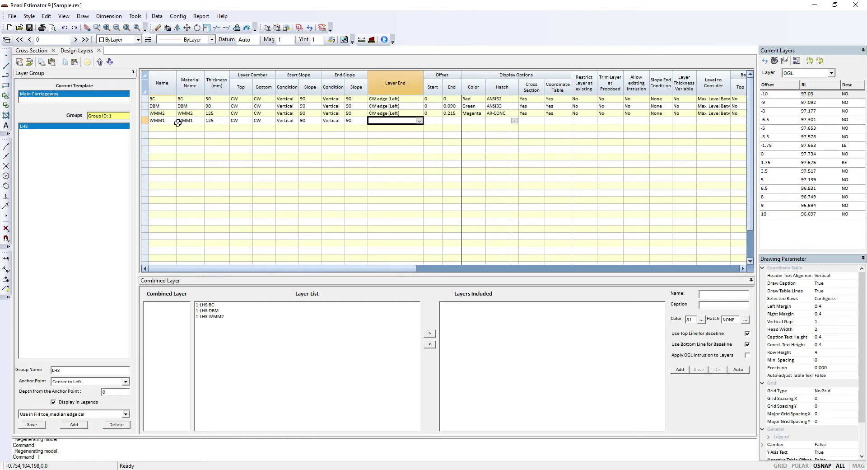
Set the WMM1 layer's end to CW edge (Left) and its start offset to 0.
key("Tab")
key("Tab")
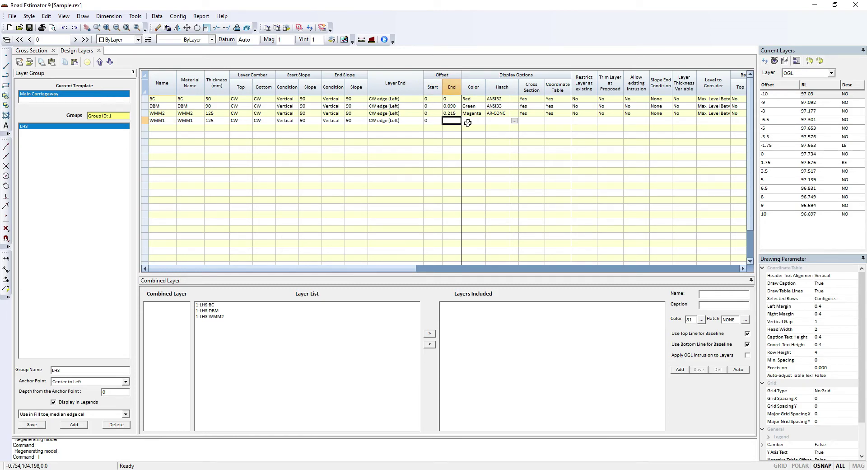
Set the WMM1 layer's end offset to 0.340, the WMM2 end offset plus the WMM1 thickness.
left_click(452, 114)
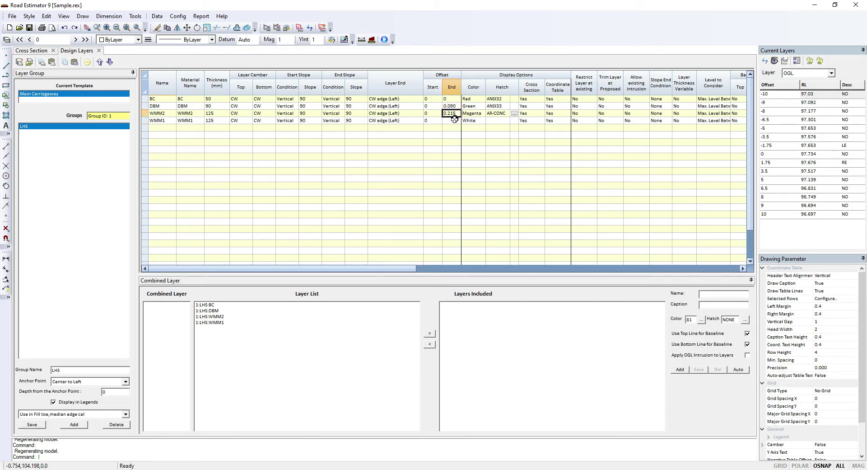
left_click(455, 121)
left_click(451, 114)
left_click(456, 107)
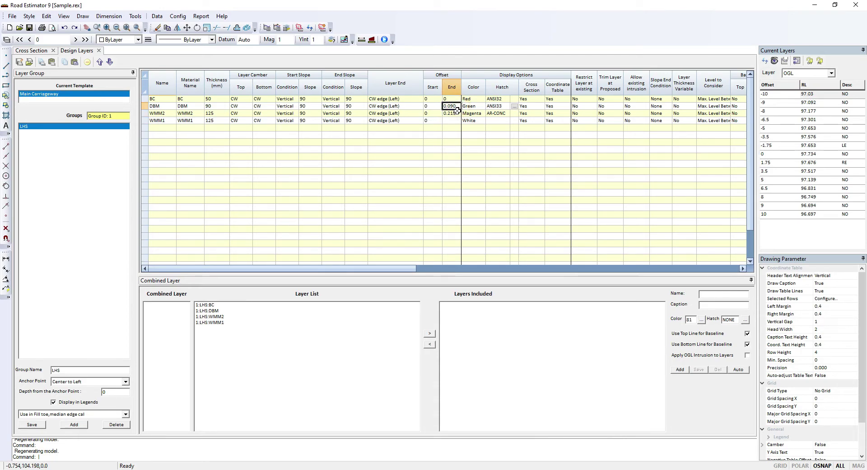
left_click(454, 114)
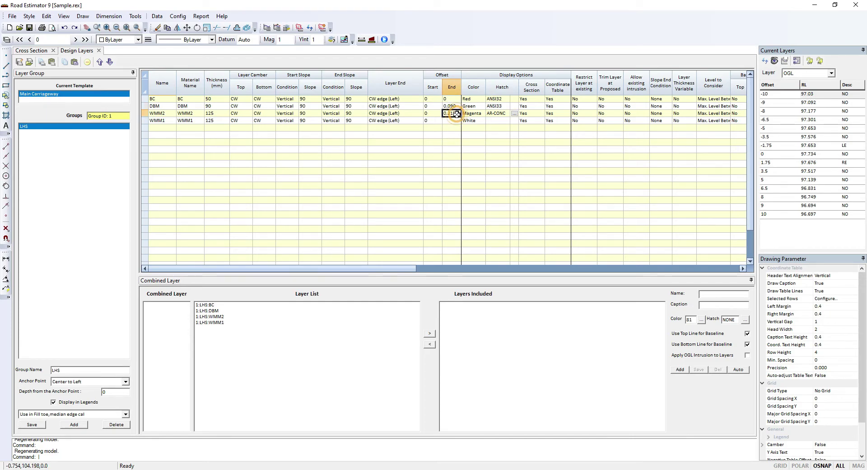
left_click(221, 113)
left_click(448, 114)
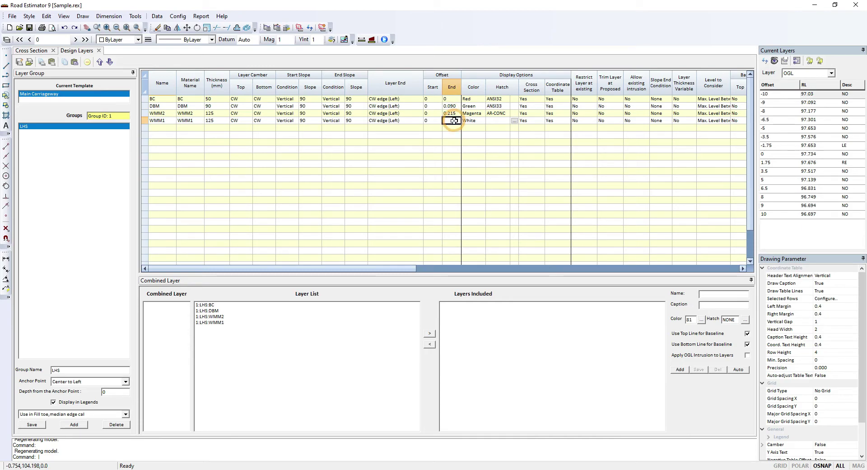
left_click(216, 121)
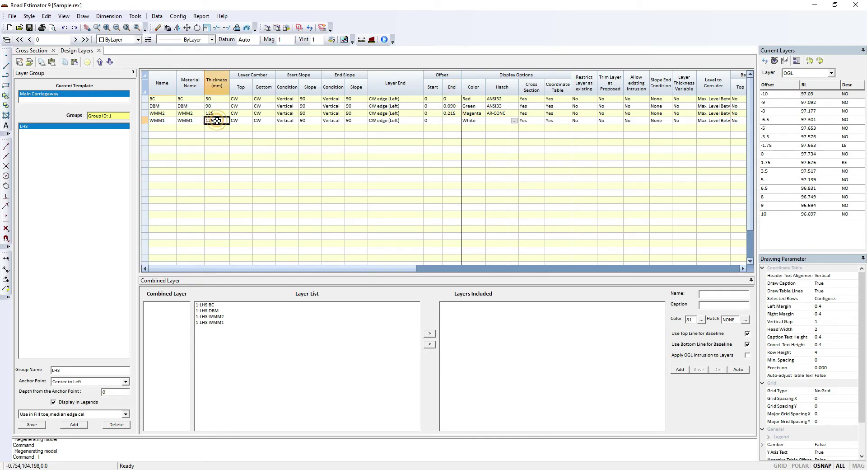
left_click(452, 120)
type("0.340")
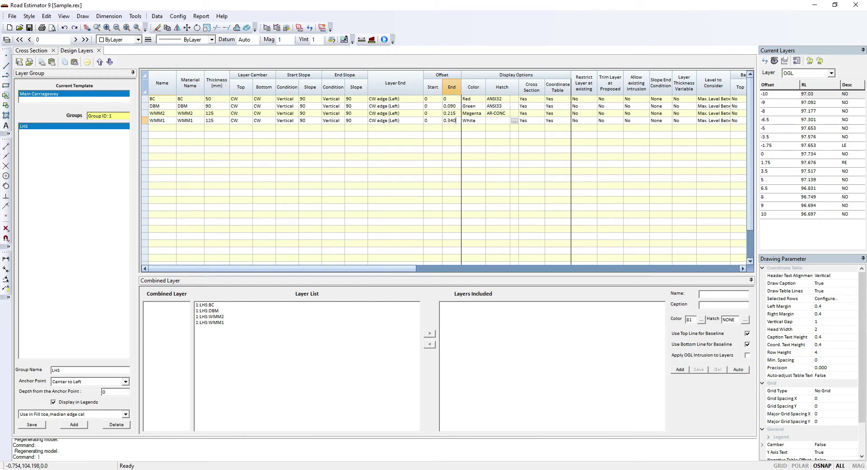
Set the WMM1 layer's color to Magenta and hatch to AR-CONC, and complete its row.
left_click(480, 121)
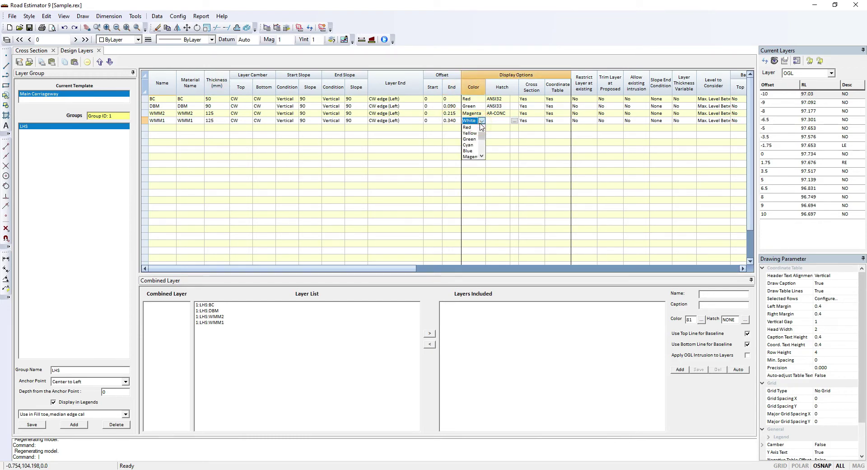
left_click(470, 156)
left_click(501, 120)
left_click(514, 120)
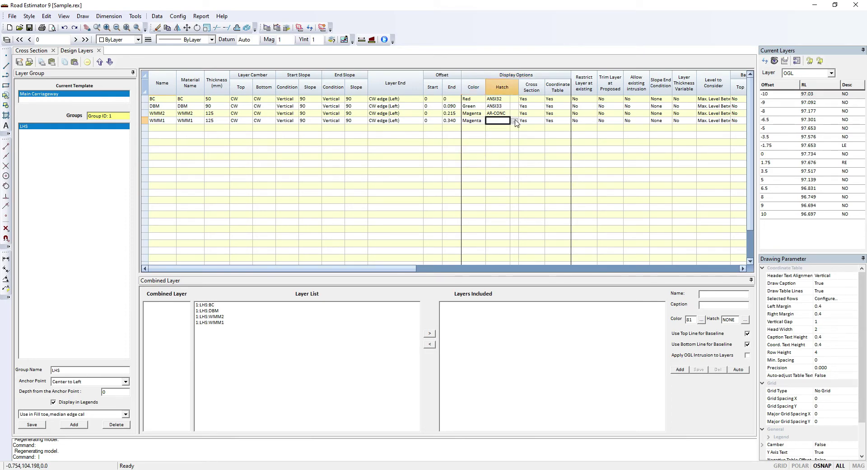
left_click(467, 225)
scroll(444, 251, "down", 3)
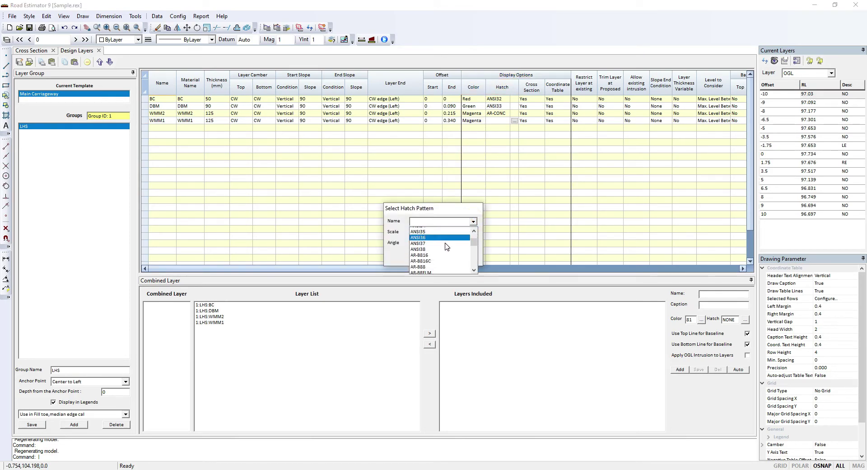
left_click(440, 253)
left_click(654, 121)
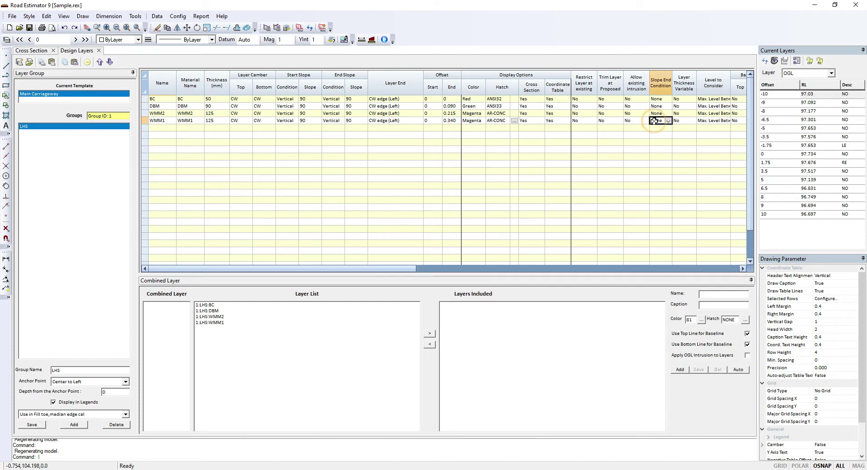
key("Return")
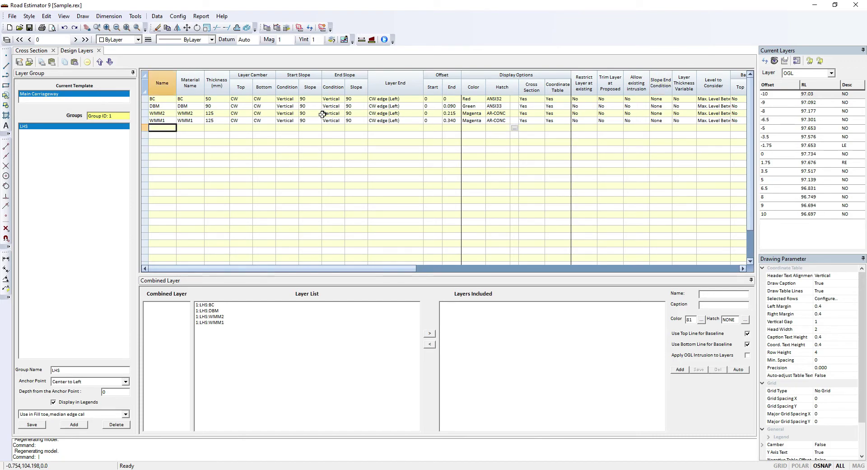
Add a layer named GSB with material name GSB and a thickness of 200 mm.
type("GS")
key("Return")
left_click(217, 128)
left_click(203, 128)
type("GSB")
key("Return")
type("200")
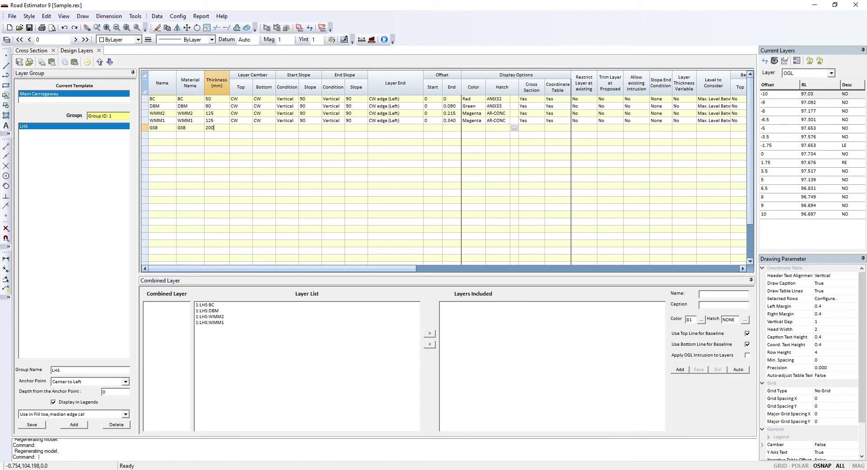
key("Return")
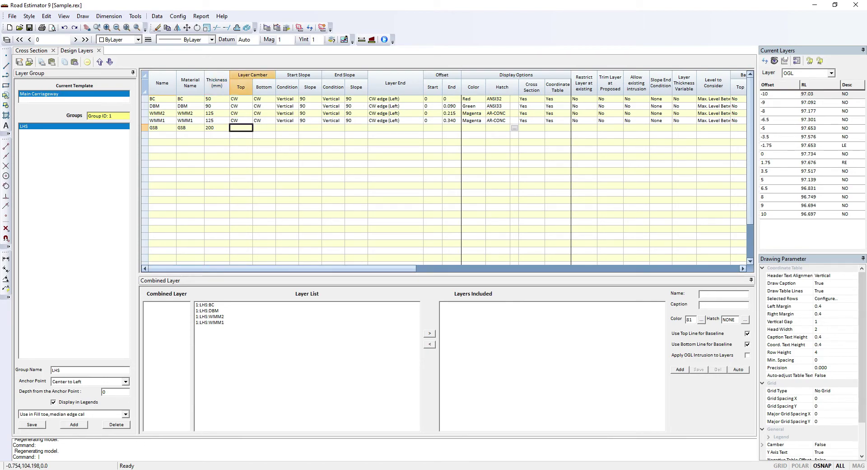
Switch to the sticky note with the layer thicknesses and check the GSB entry.
key("alt+Tab")
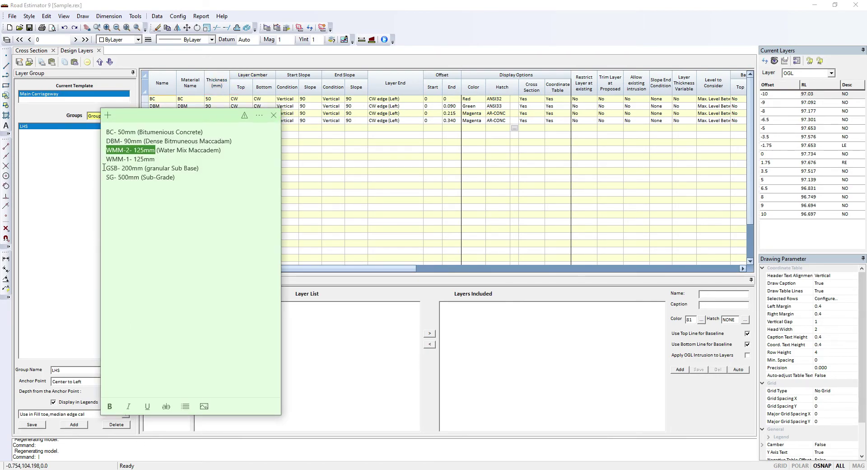
triple_click(105, 168)
left_click(143, 168)
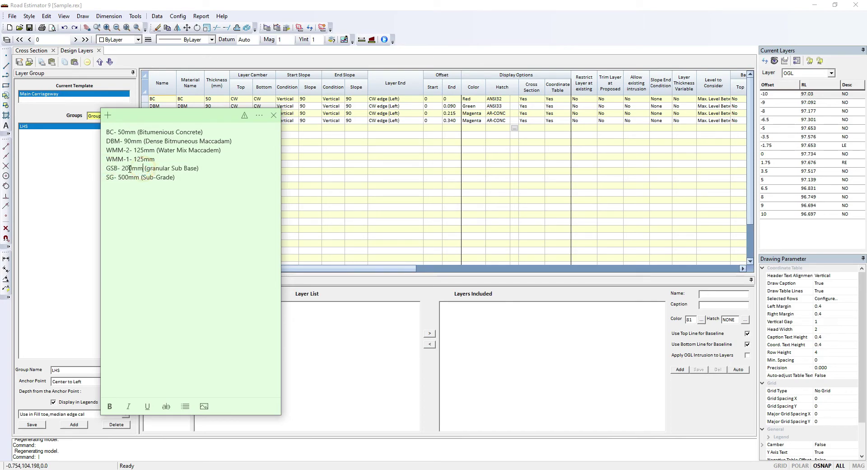
left_click(340, 181)
Return to the design layers table and set the GSB layer's top and bottom camber to CW.
left_click(241, 147)
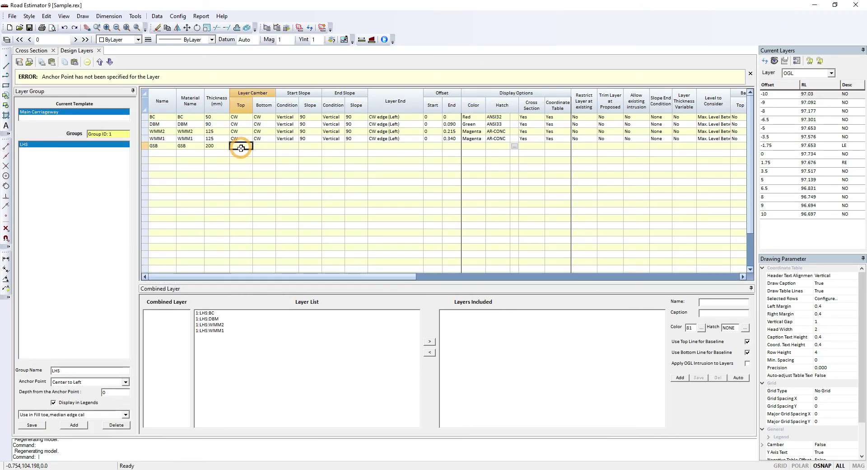
type("CW")
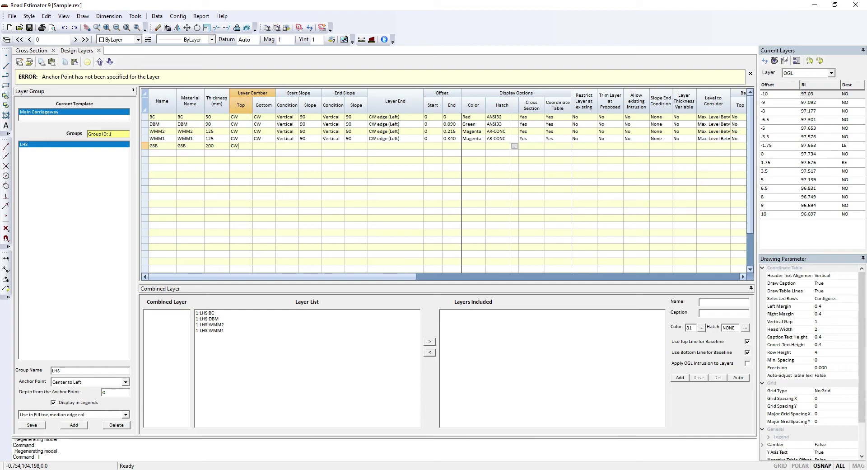
key("Tab")
Set the GSB layer's start and end slope conditions to Vertical with slopes of 90.
key("Tab")
key("Tab")
type("90")
key("Tab")
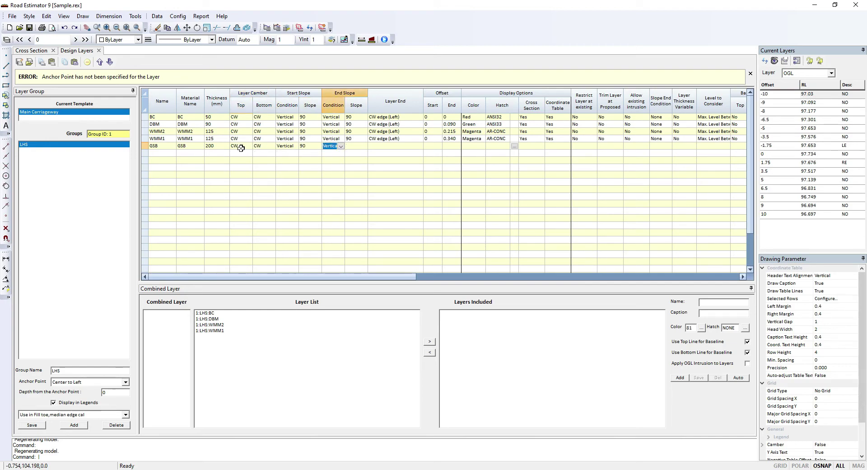
key("Tab")
type("90")
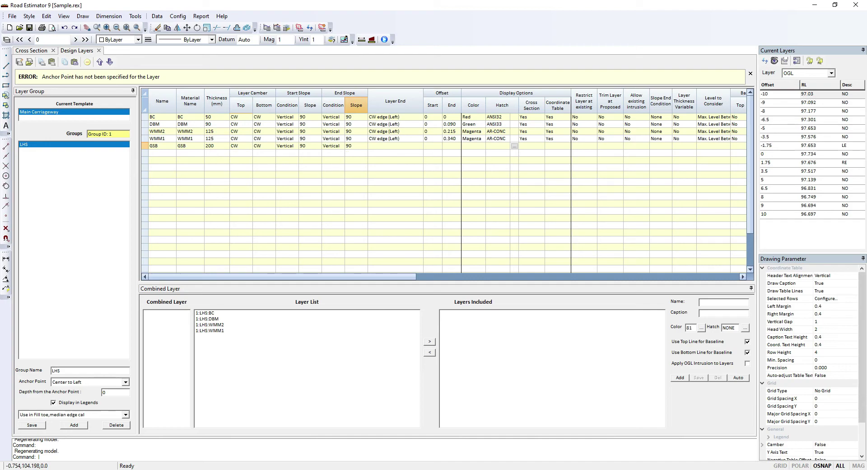
key("Tab")
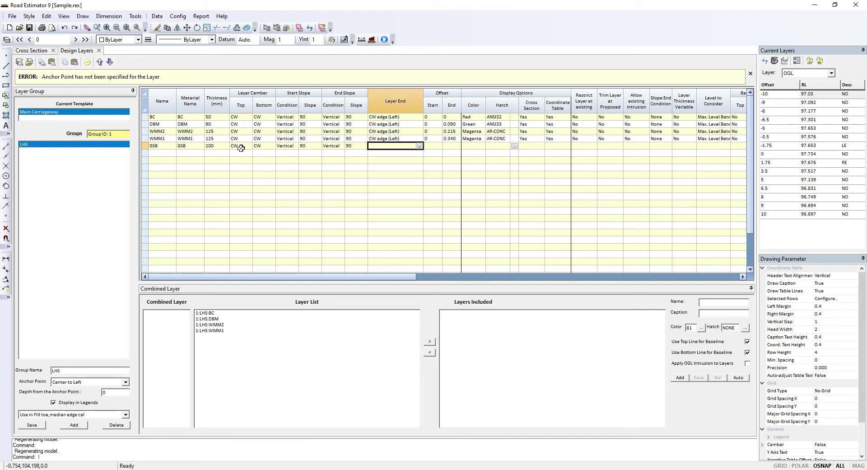
Set the GSB layer's end to Side Slope (Left) with start and end offsets of 0.
left_click(419, 146)
scroll(400, 174, "down", 3)
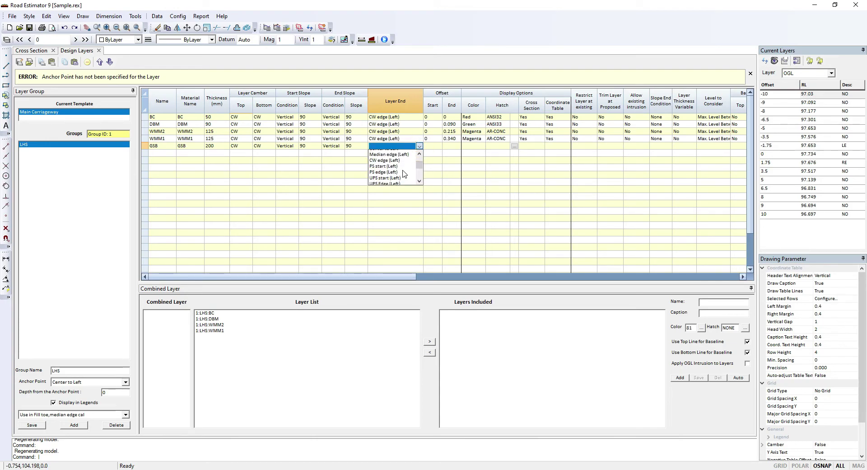
scroll(398, 176, "down", 1)
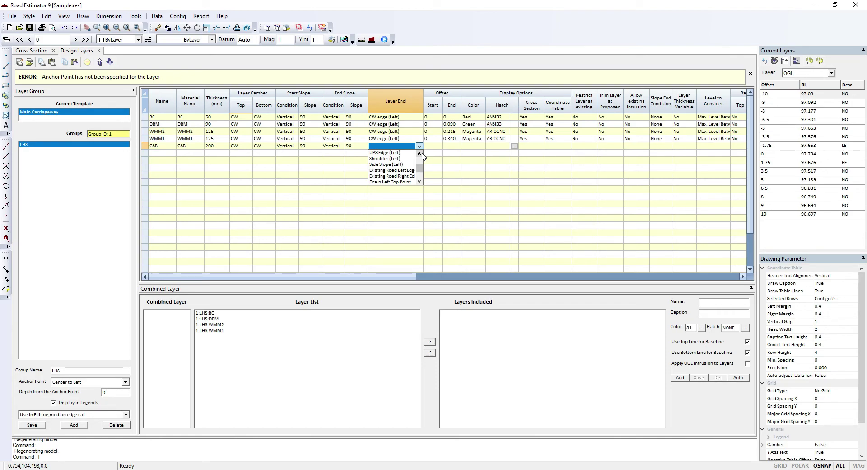
left_click(396, 164)
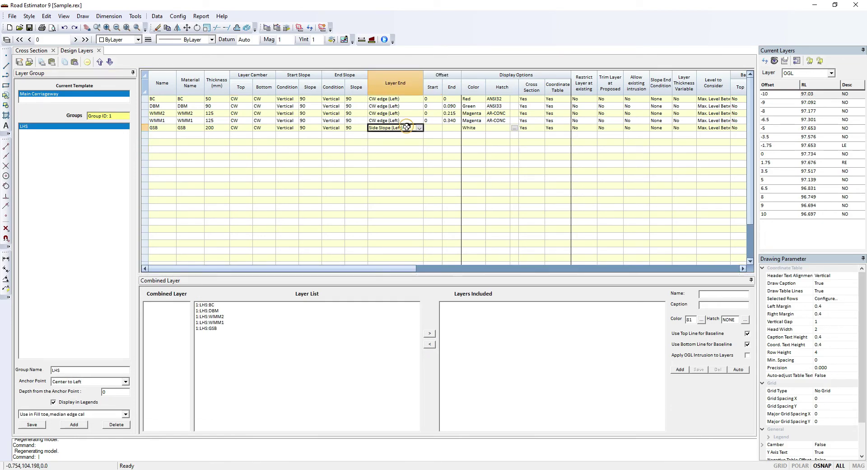
left_click(438, 128)
left_click(452, 128)
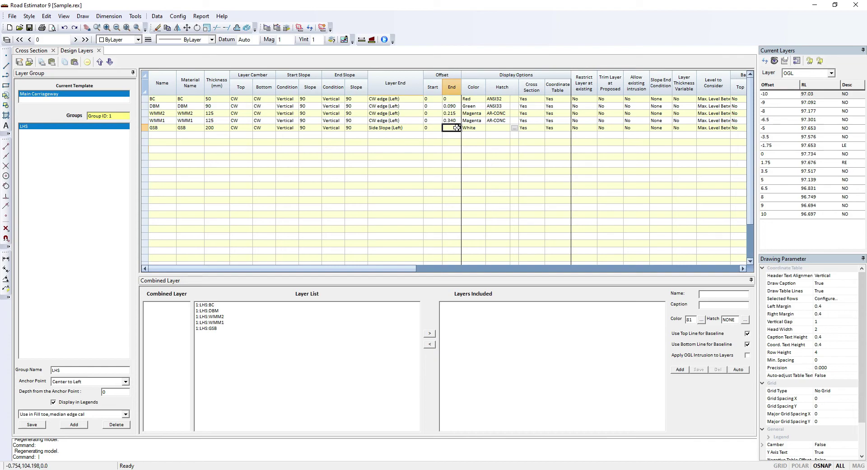
Check the subgrade entry in the sticky note and add a layer named SG below GSB with a thickness of 500 mm.
left_click(158, 135)
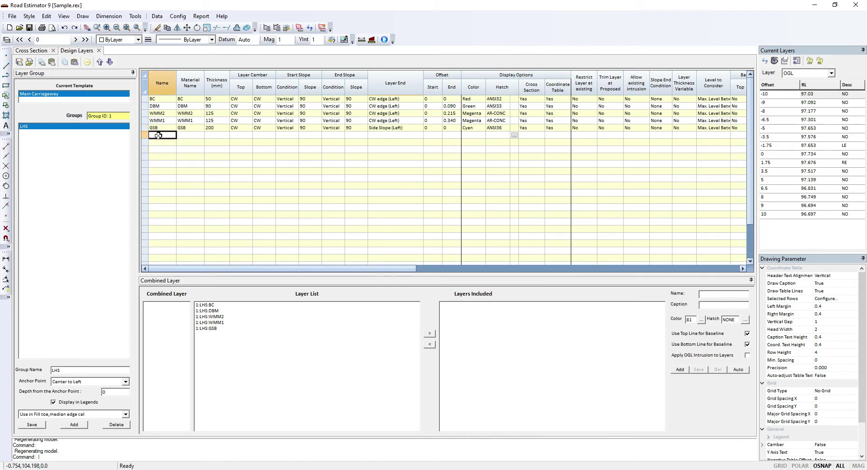
key("alt+Tab")
left_click_drag(107, 177, 141, 176)
key("alt+Tab")
type("500")
key("Tab")
Save the LHS layer group with its completed design layers.
left_click(31, 425)
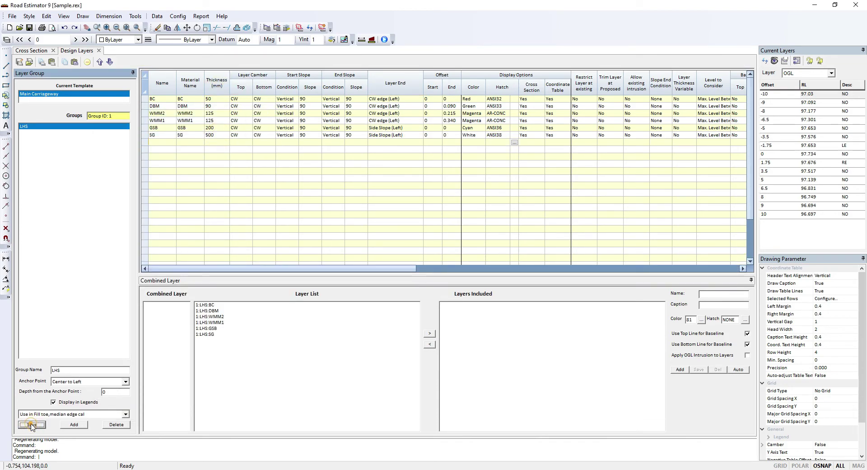
left_click(31, 425)
left_click(32, 426)
left_click(338, 120)
left_click(396, 164)
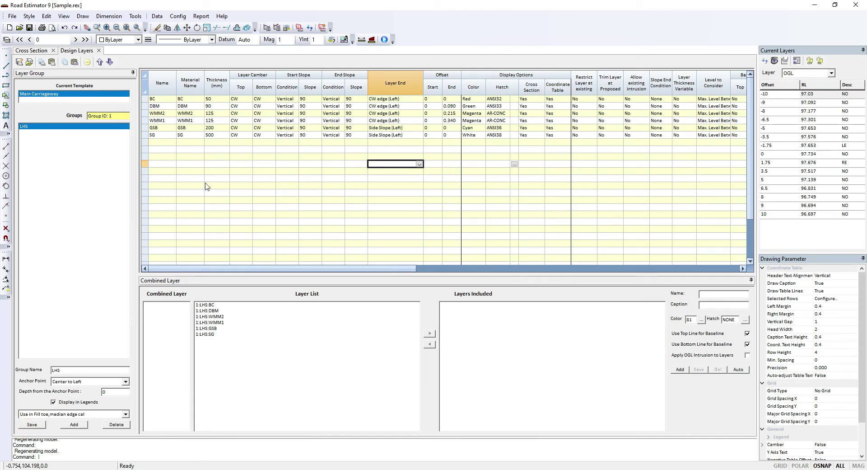
left_click(226, 143)
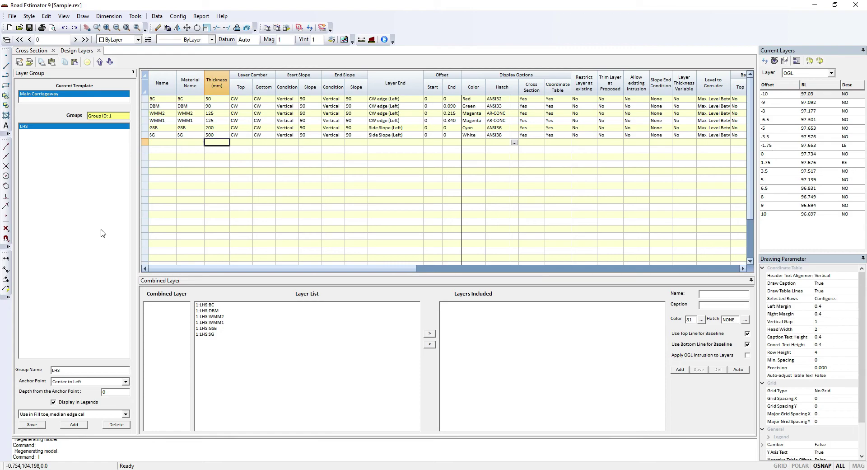
Add and save a layer group named RHS with anchor point Center to Right and a depth from the anchor point of 0.0.
left_click(77, 426)
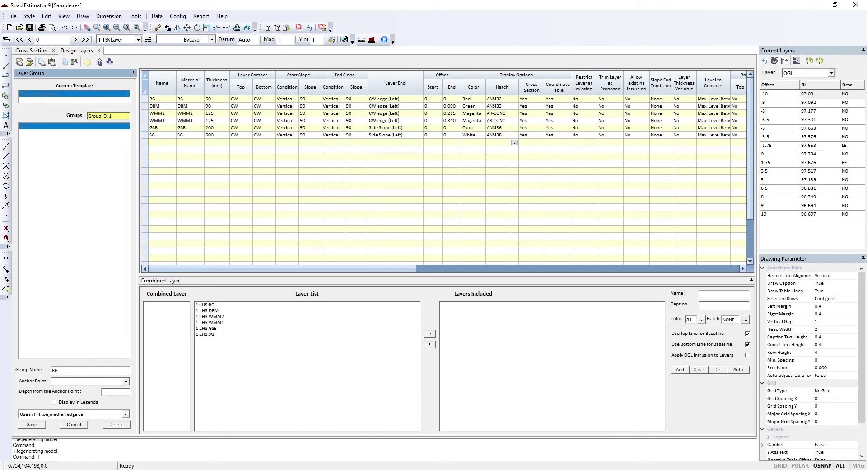
left_click(95, 382)
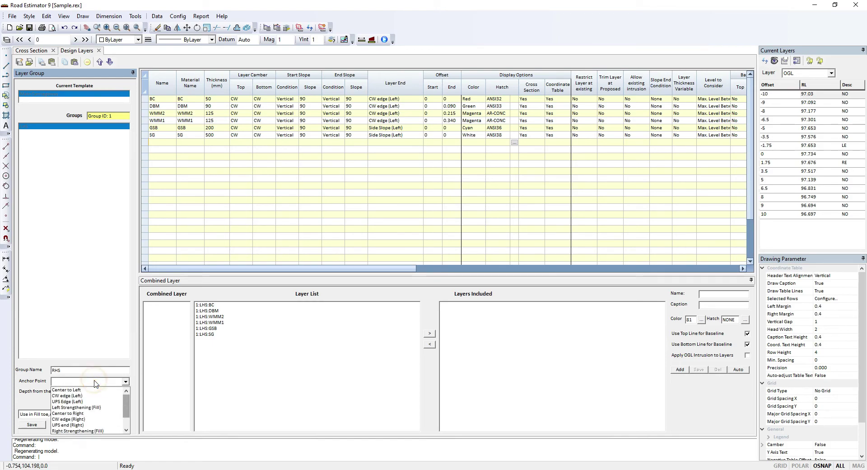
left_click(89, 413)
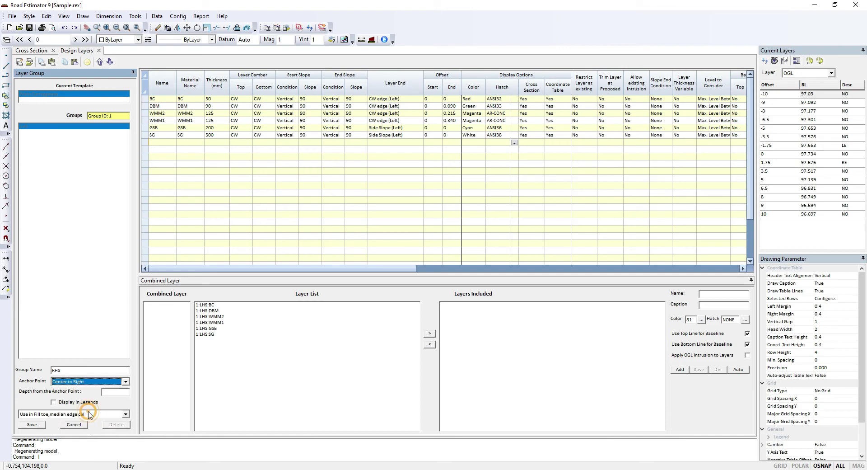
left_click(117, 393)
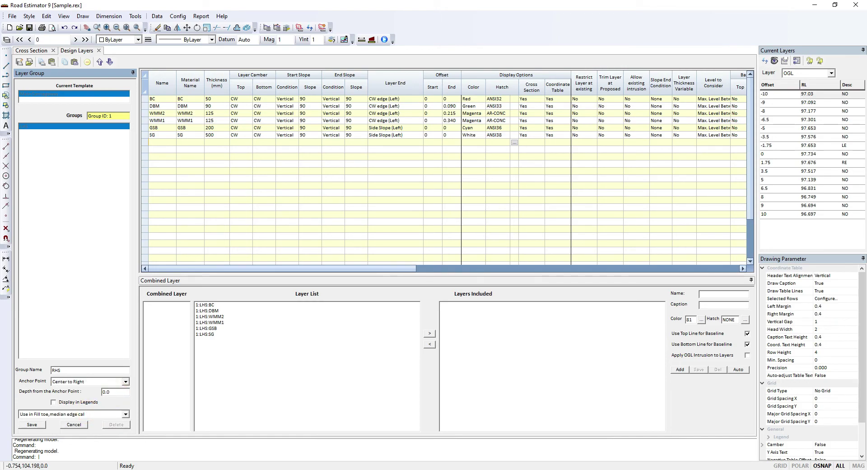
left_click(42, 426)
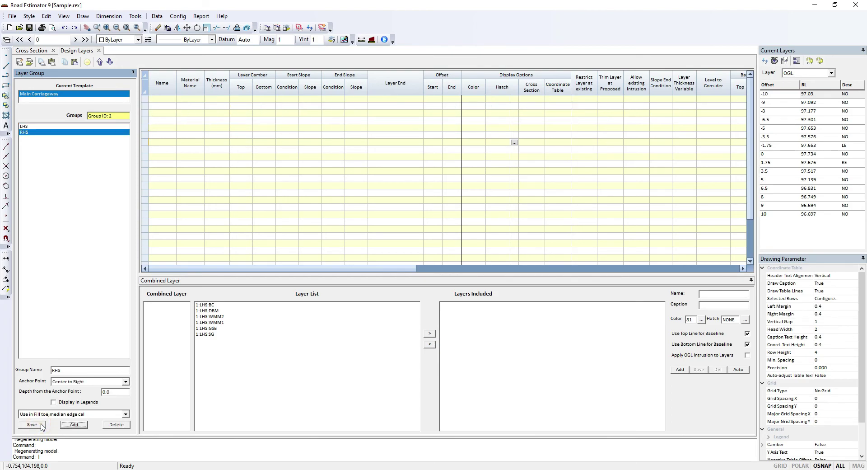
Paste the LHS group's layers into the RHS group, save the group and close the design layers.
left_click(155, 100)
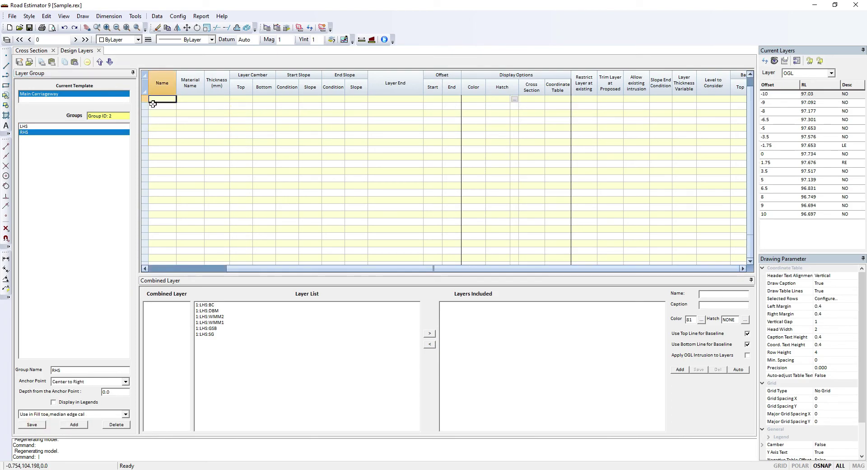
key("ctrl+v")
left_click(607, 134)
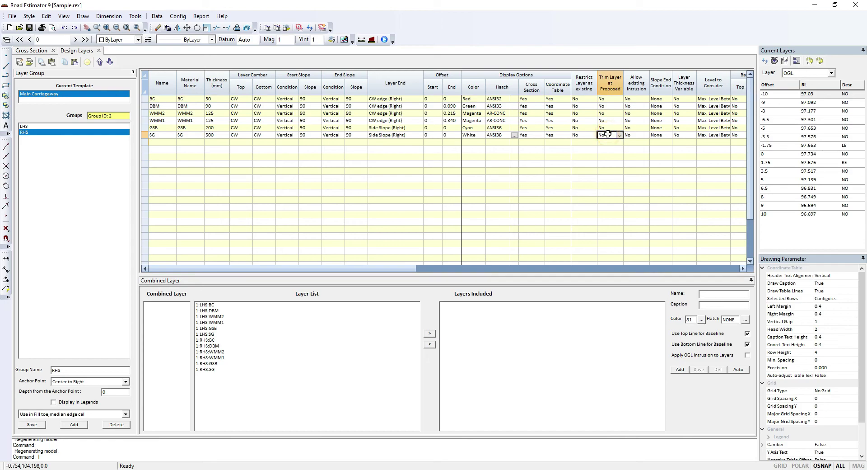
left_click(32, 425)
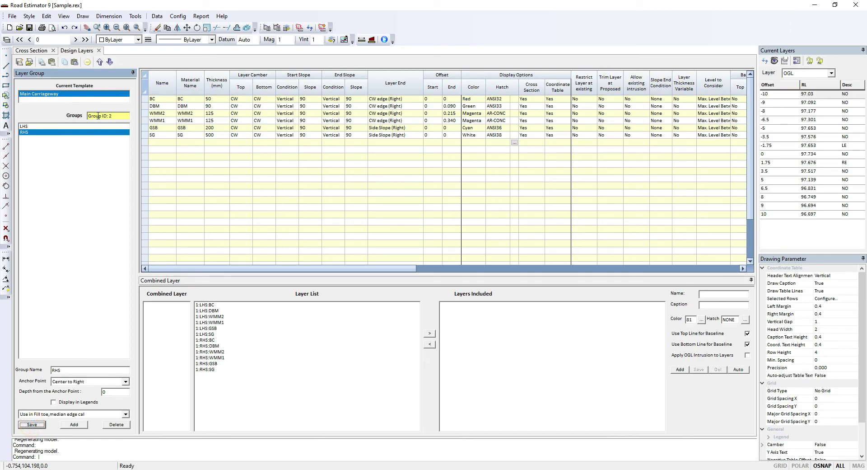
left_click(99, 51)
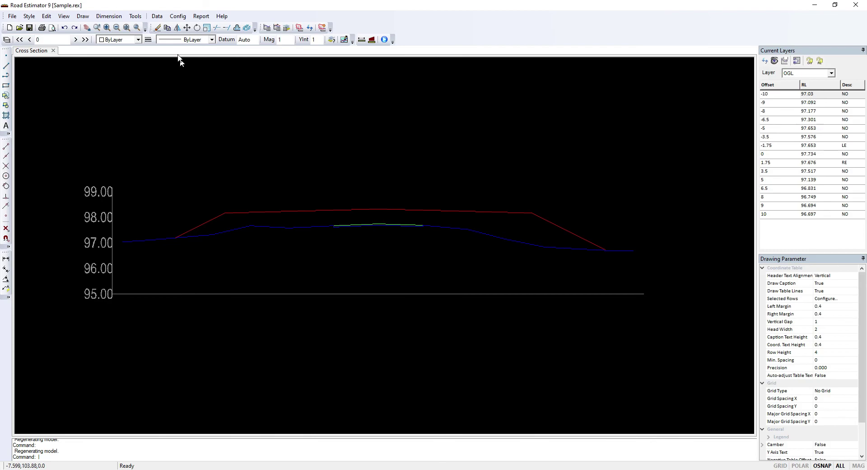
Open the Main Carriageway template's layer groups by chainage, check the LHS and RHS inclusion, save and close the template.
left_click(158, 17)
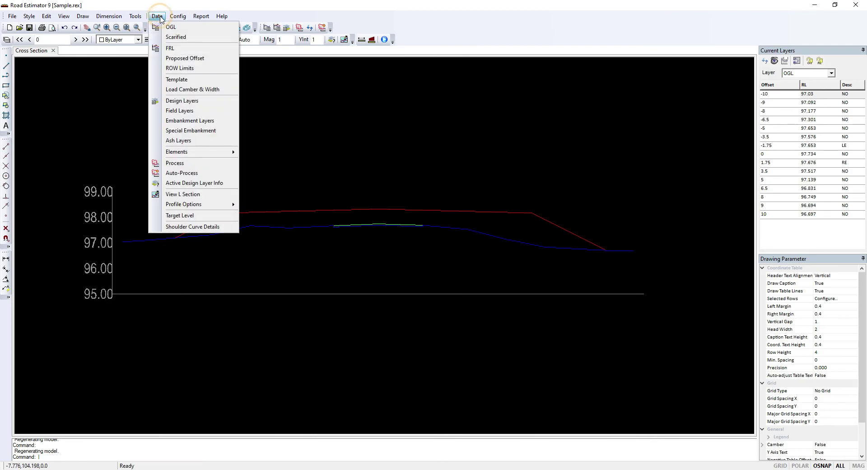
left_click(174, 80)
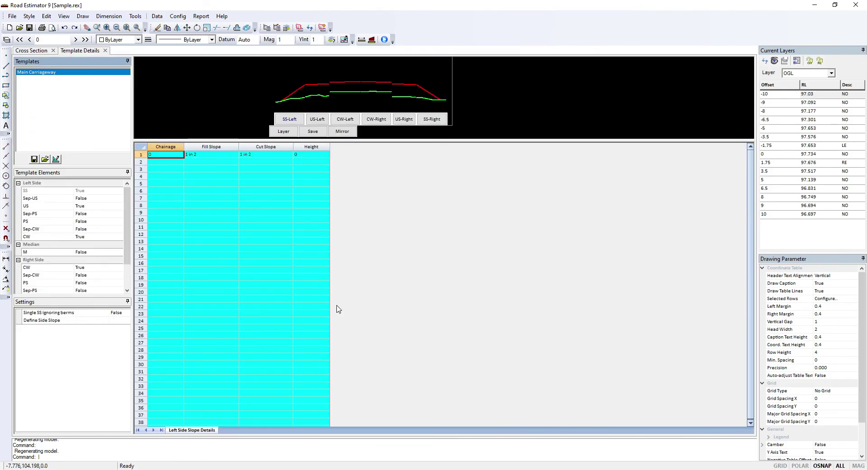
left_click(285, 131)
left_click(196, 153)
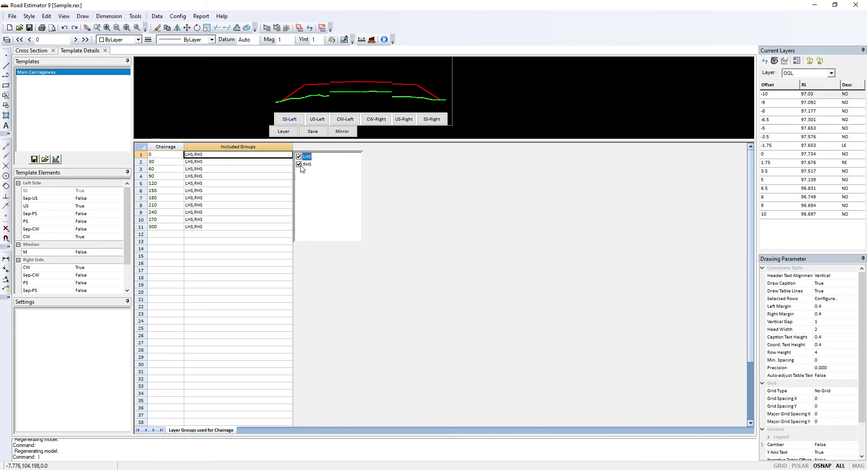
left_click(175, 155)
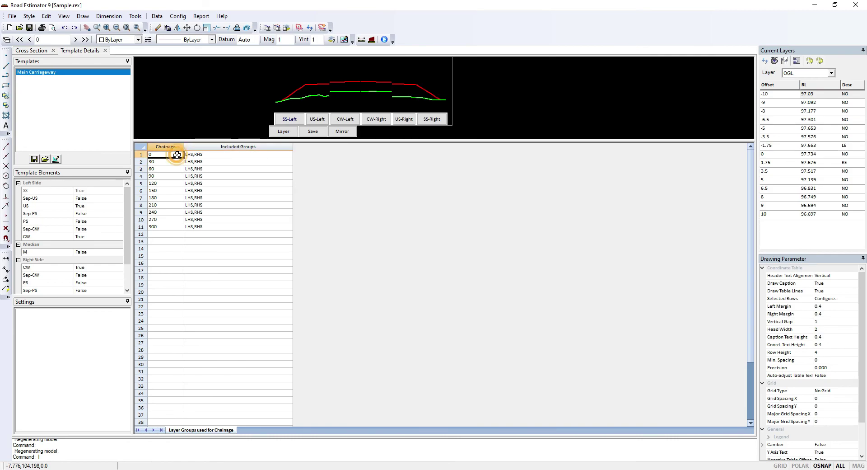
left_click(266, 155)
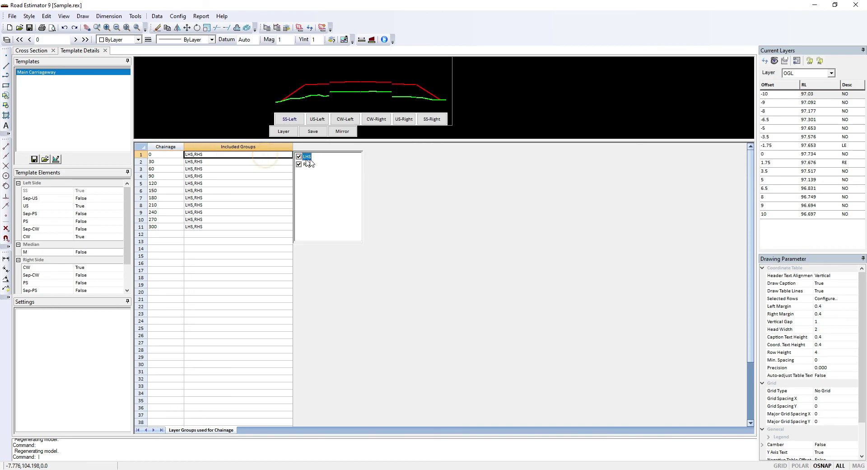
left_click(163, 155)
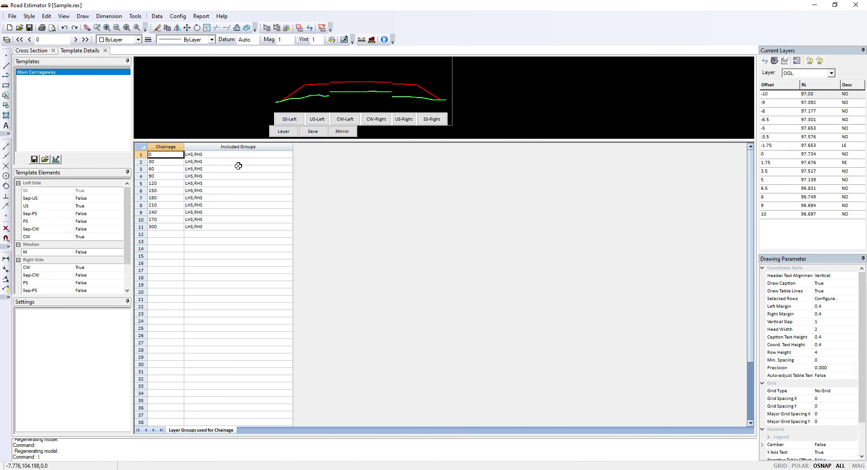
left_click(314, 134)
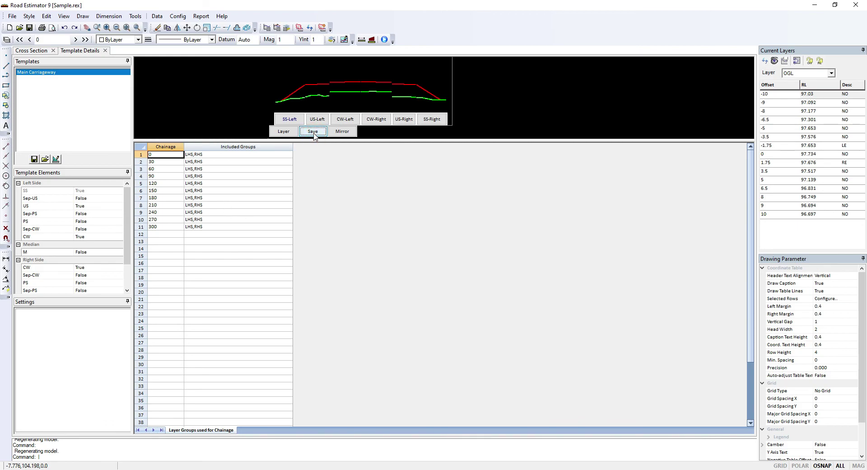
left_click(106, 51)
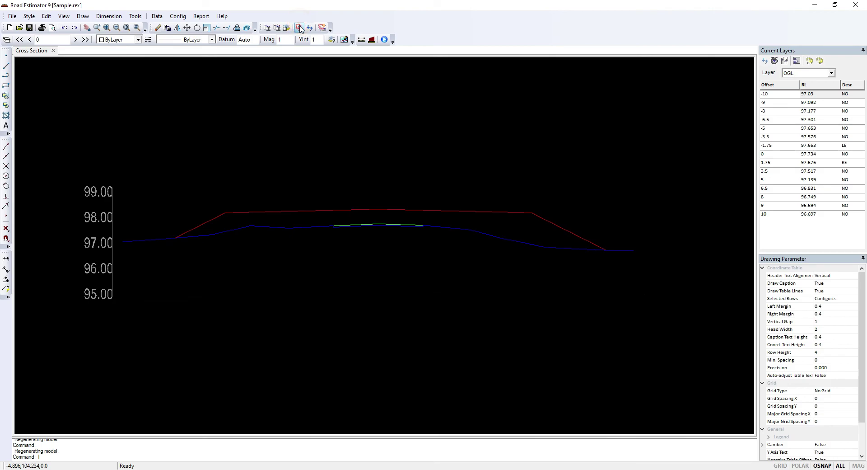
Process the cross-section data without existing road or drains and close the processing dialog.
left_click(300, 28)
left_click(517, 284)
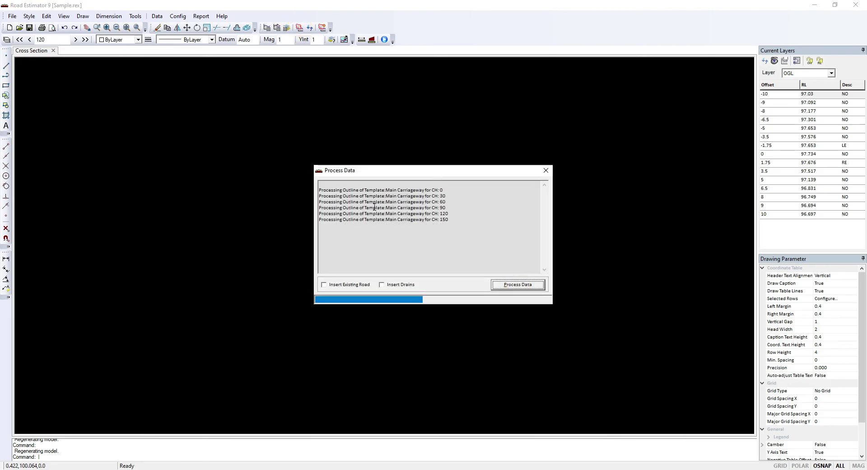
left_click(547, 171)
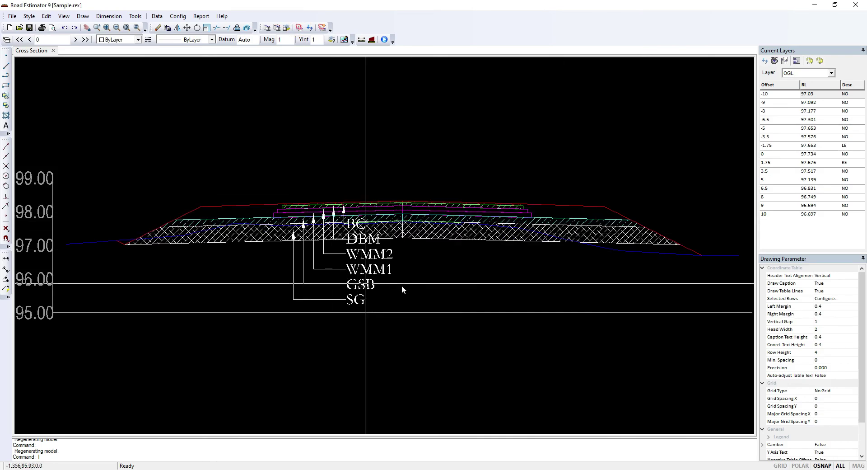